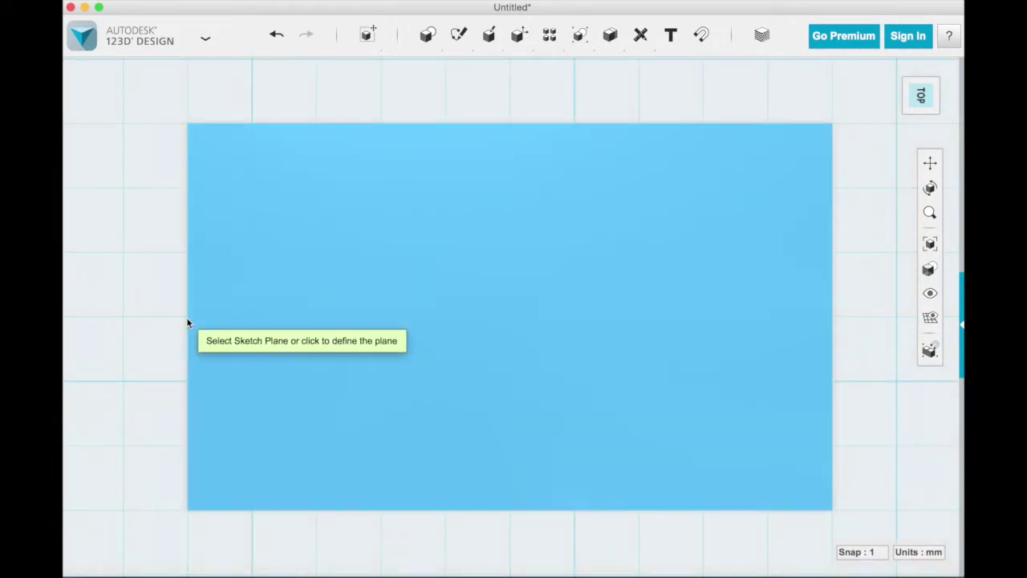
Sketch a 50 mm straight line across the middle of the block's top face, from one short edge to the other.
left_click(212, 319)
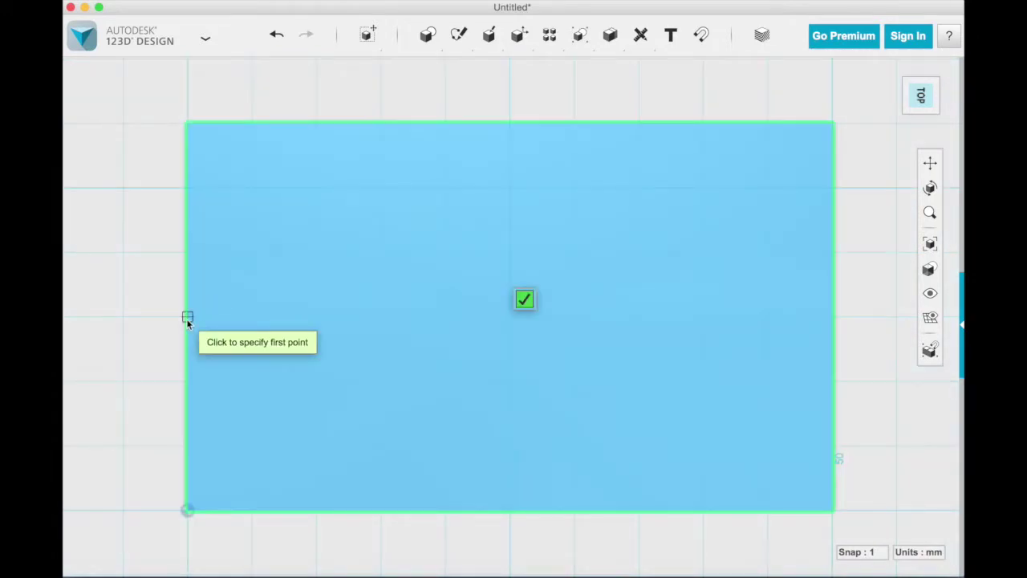
left_click(187, 319)
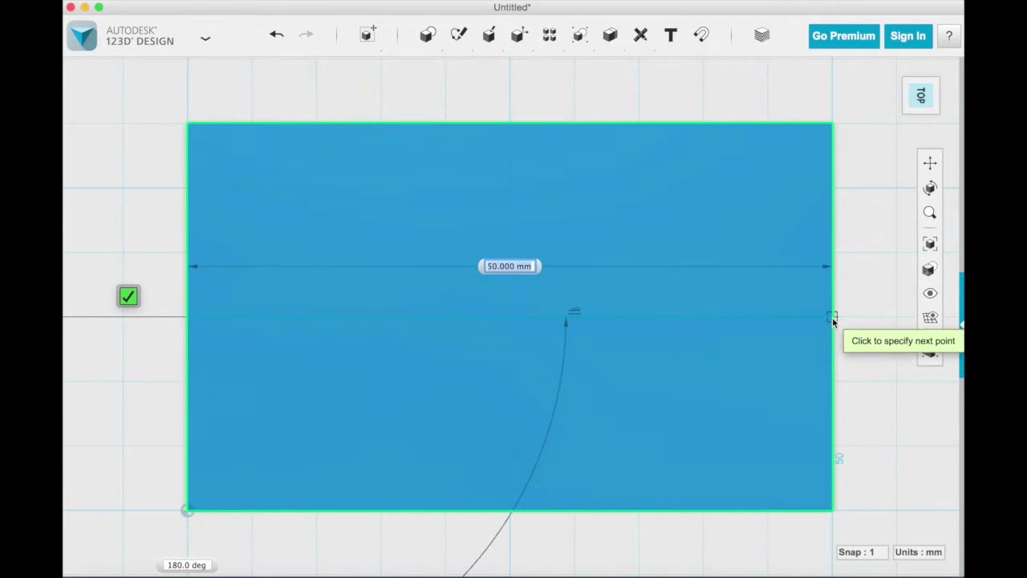
left_click(832, 317)
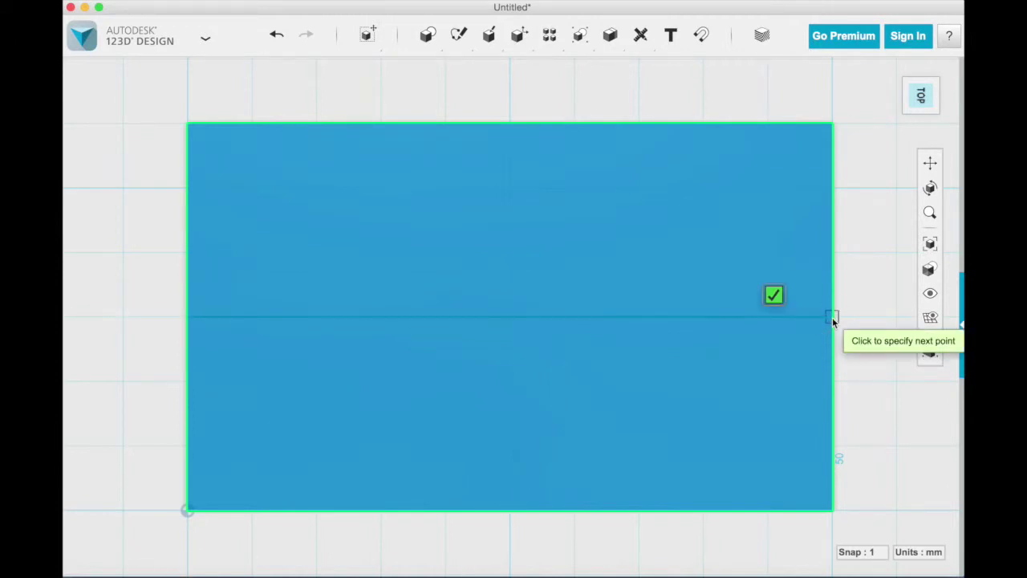
left_click(775, 297)
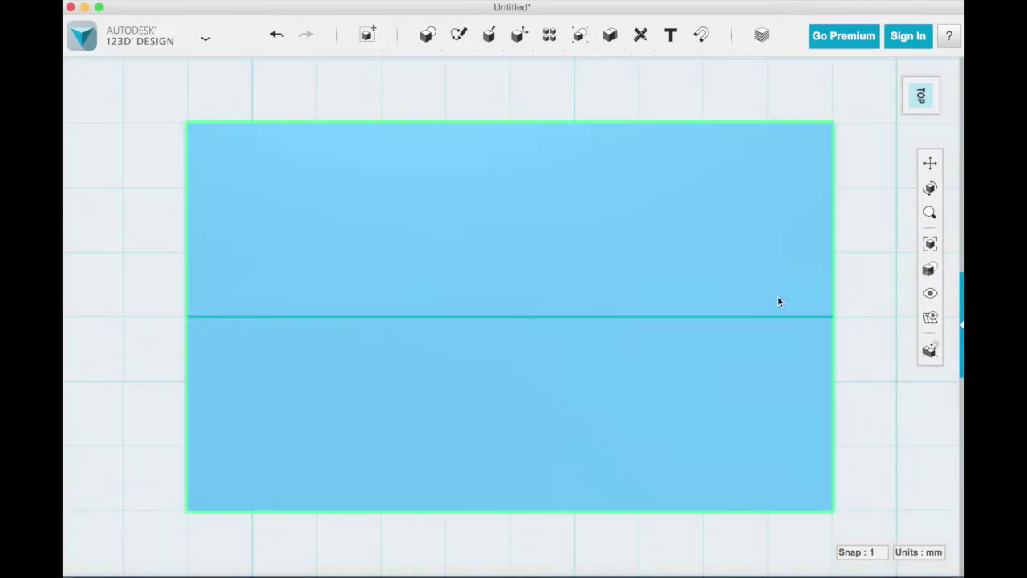
left_click(754, 317)
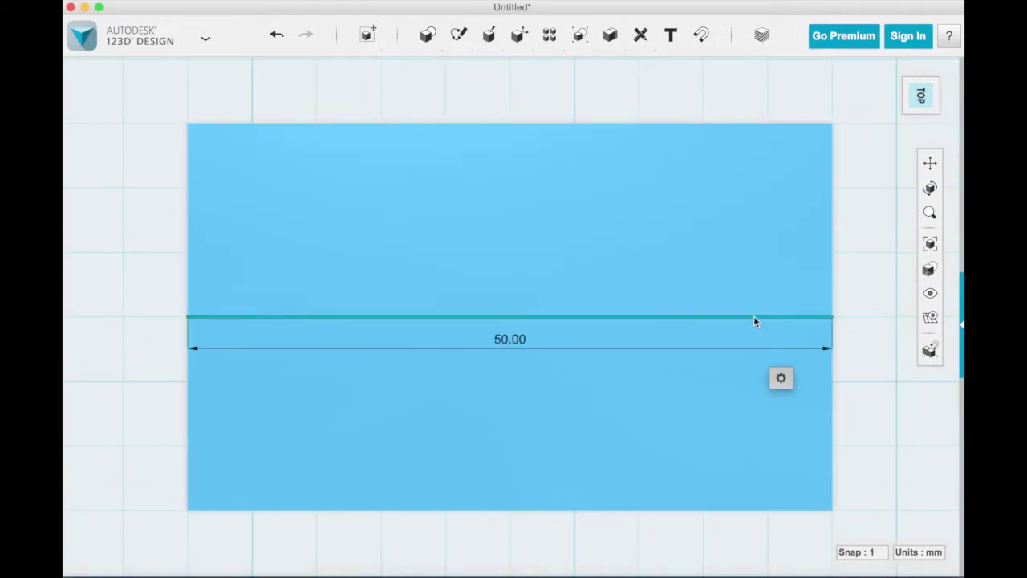
left_click(511, 97)
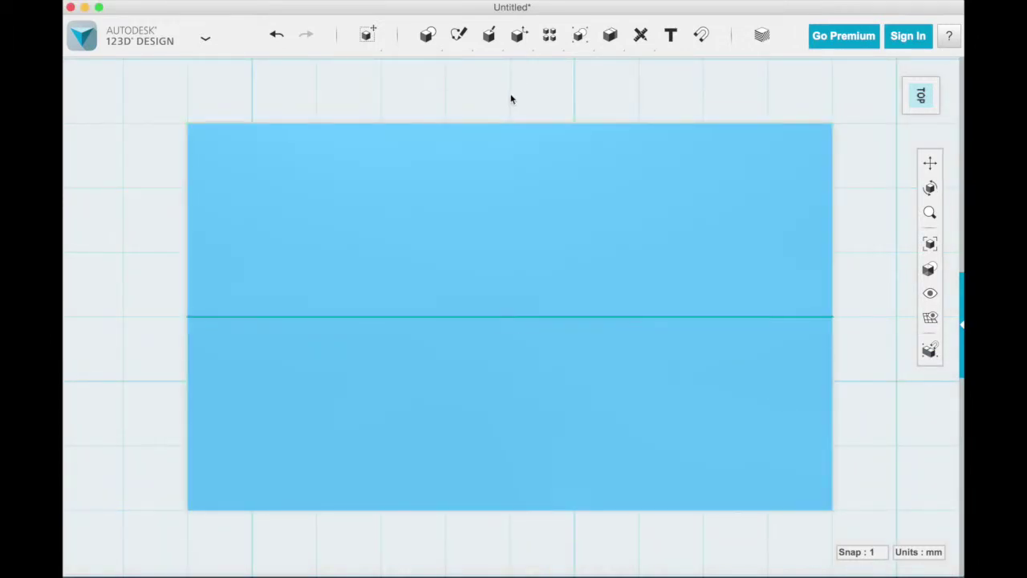
Add a short line to the sketch from the centre line's right end, running up along the block's short edge.
mouse_move(491, 36)
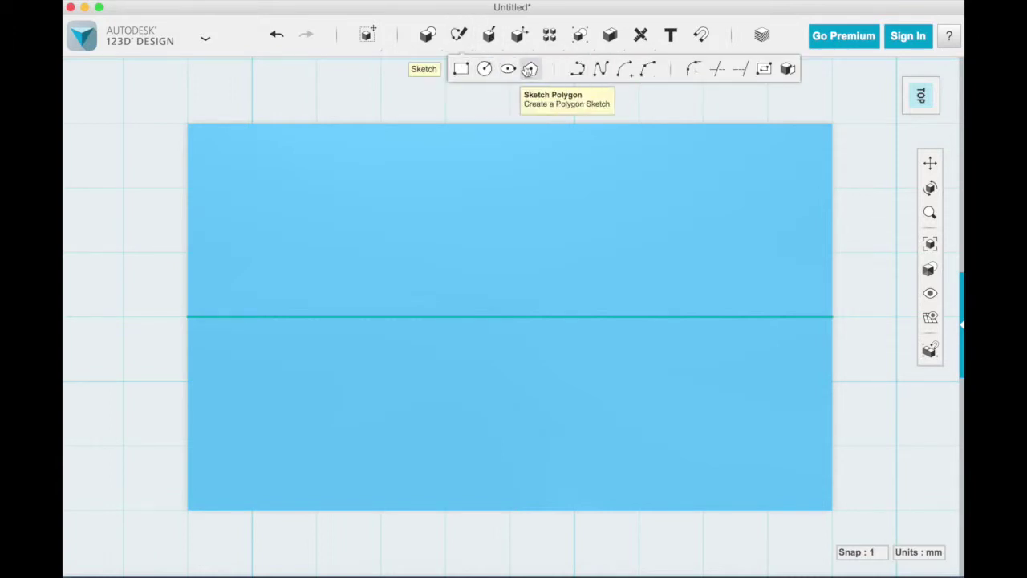
left_click(586, 73)
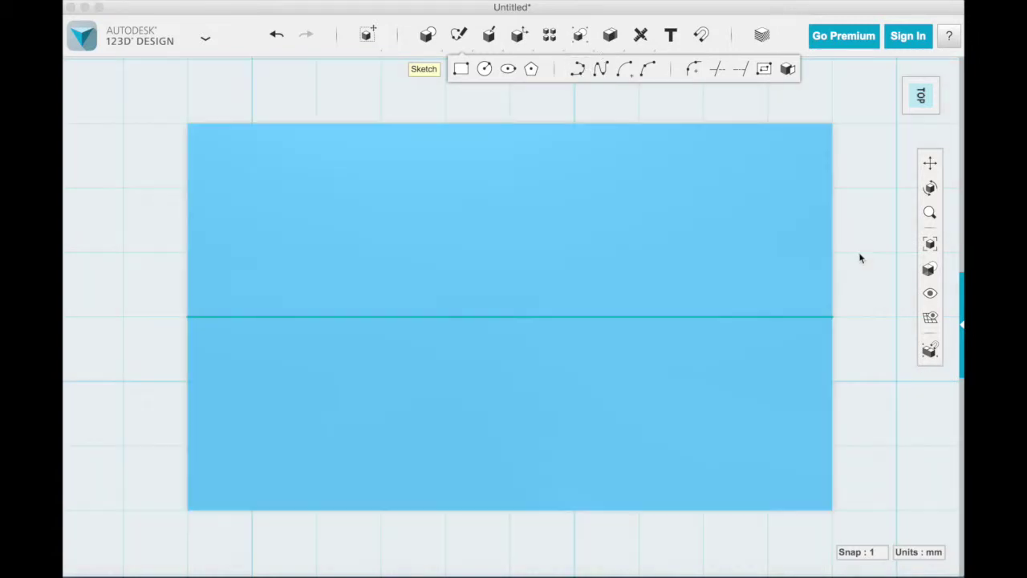
left_click(806, 319)
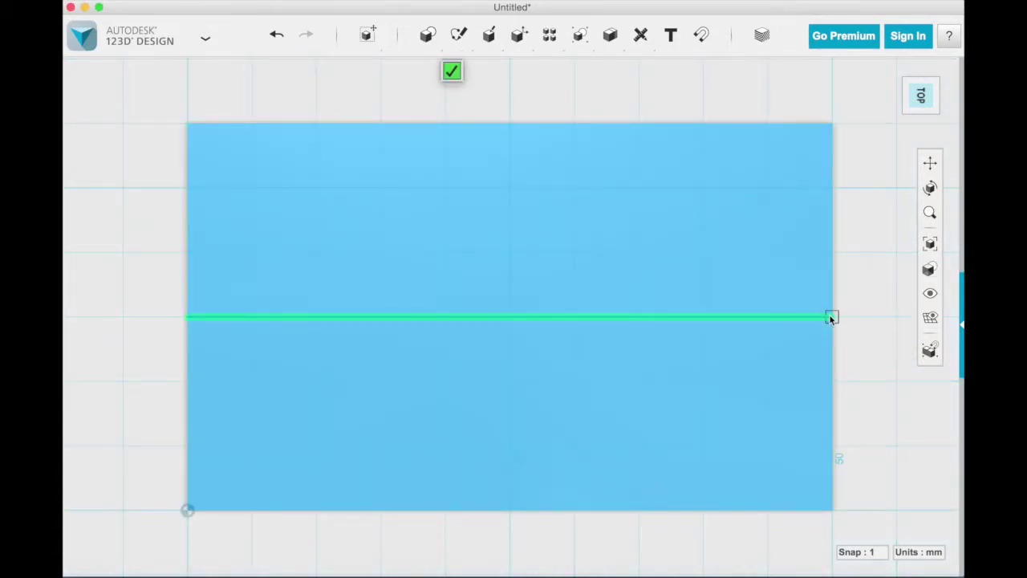
left_click(831, 318)
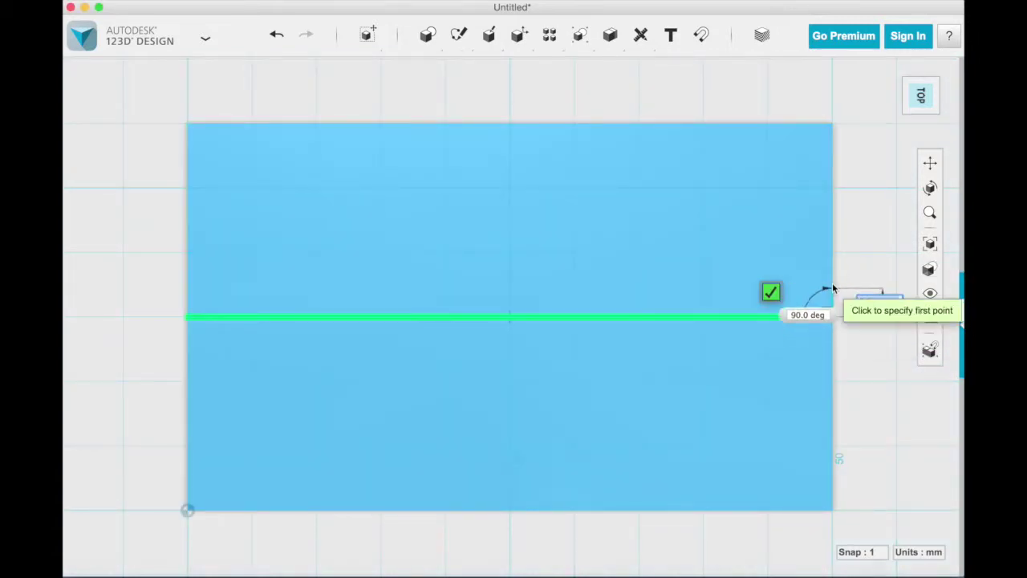
left_click(832, 279)
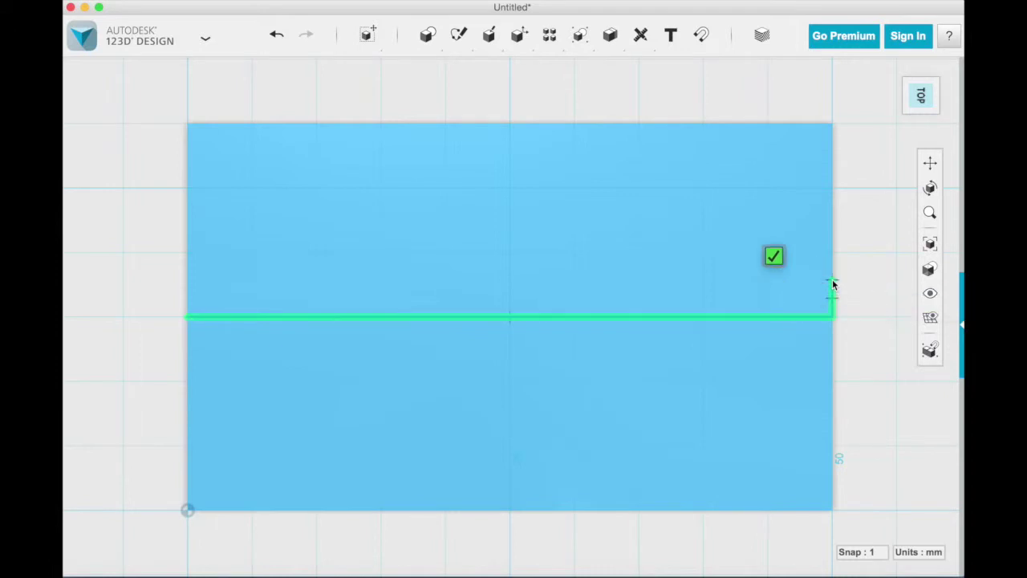
left_click(774, 255)
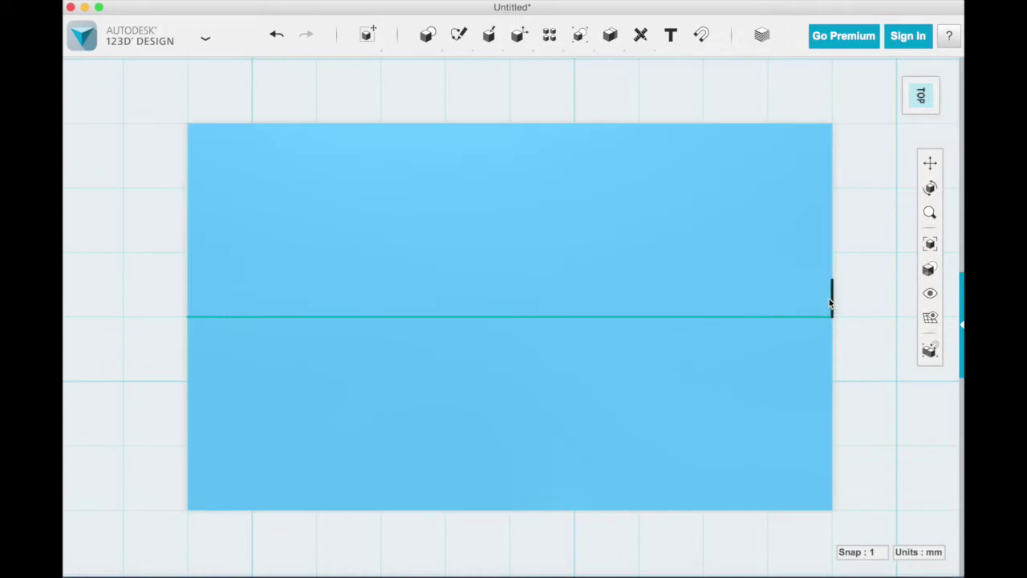
Draw a wavy spline from the short line's upper end across the top face to the opposite short edge, highest near its starting side.
mouse_move(455, 36)
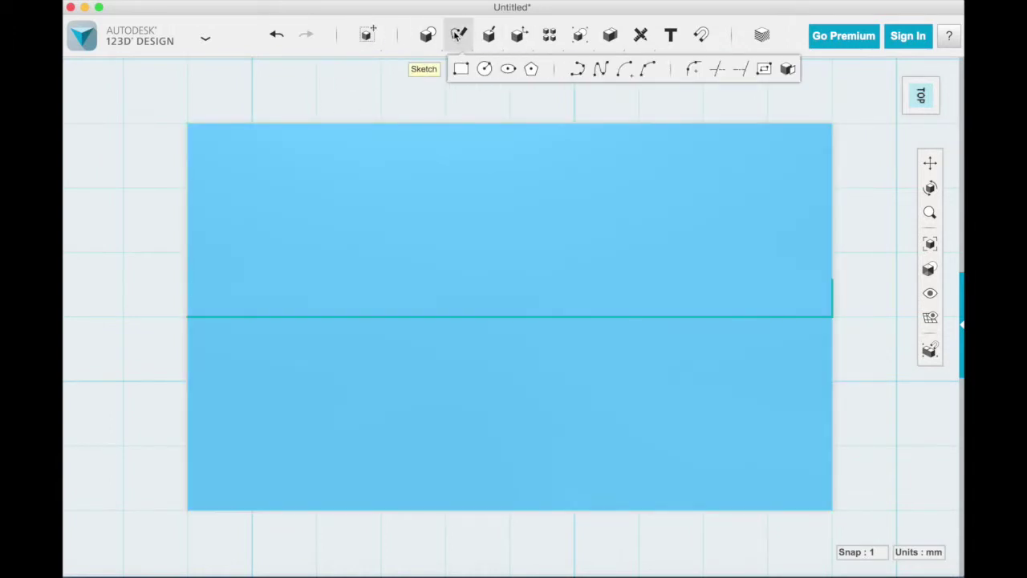
left_click(600, 71)
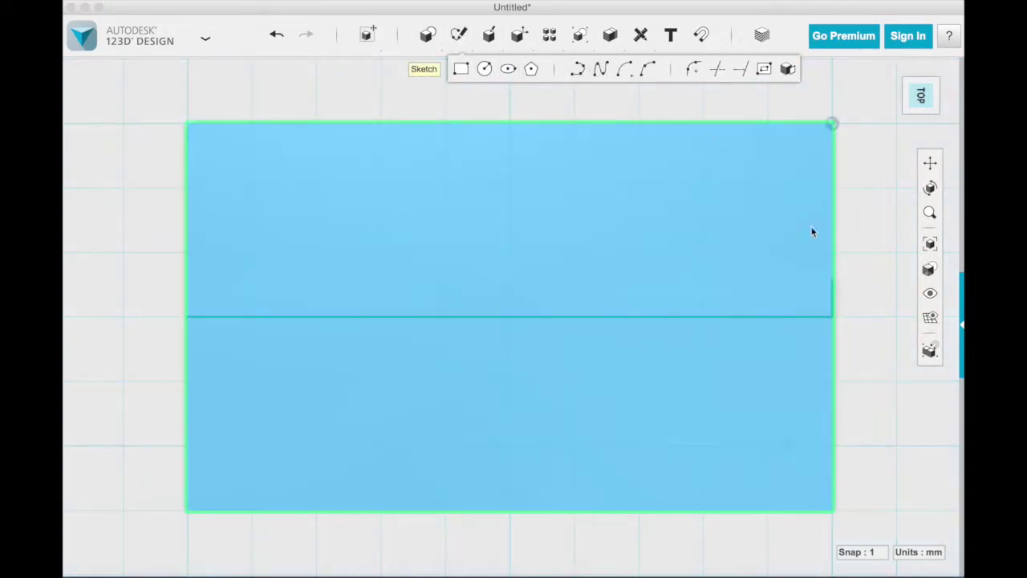
left_click(829, 295)
left_click(830, 280)
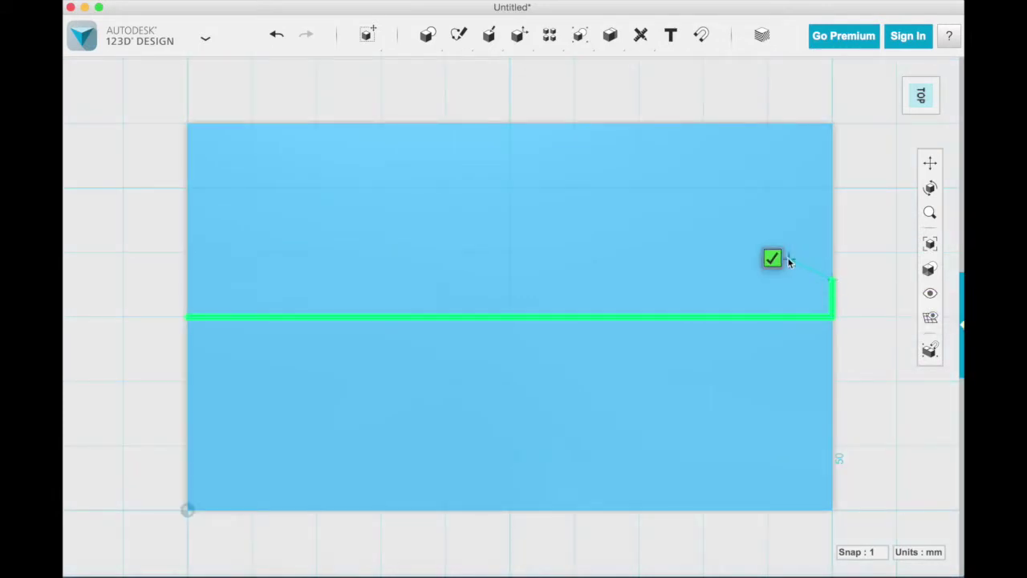
left_click(665, 183)
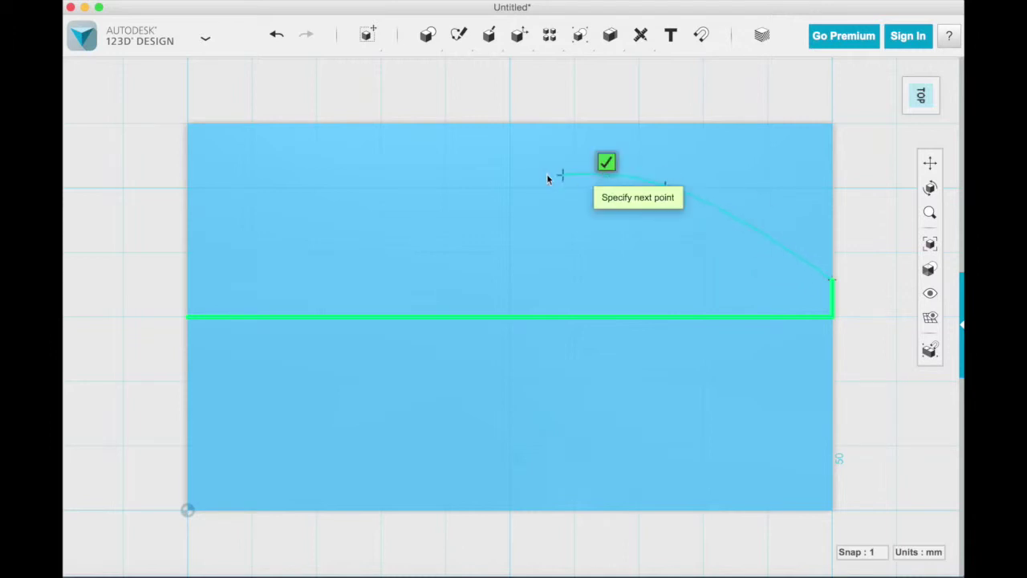
left_click(478, 230)
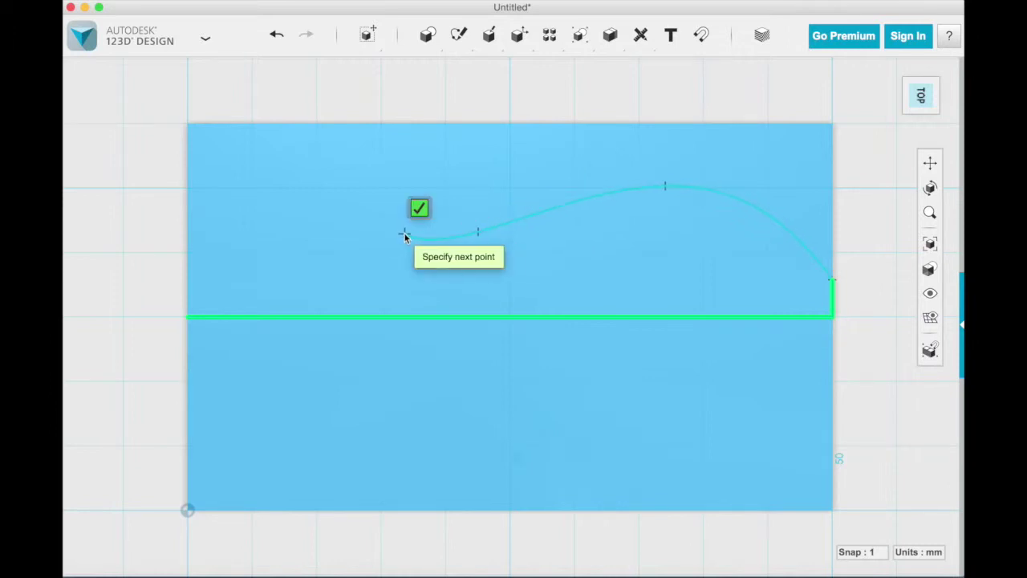
left_click(308, 239)
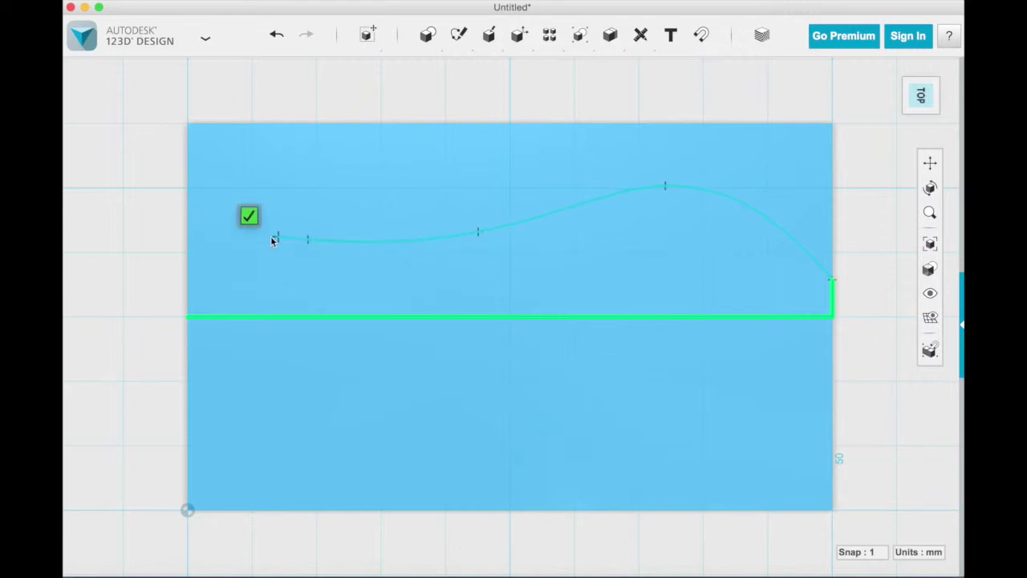
left_click(223, 260)
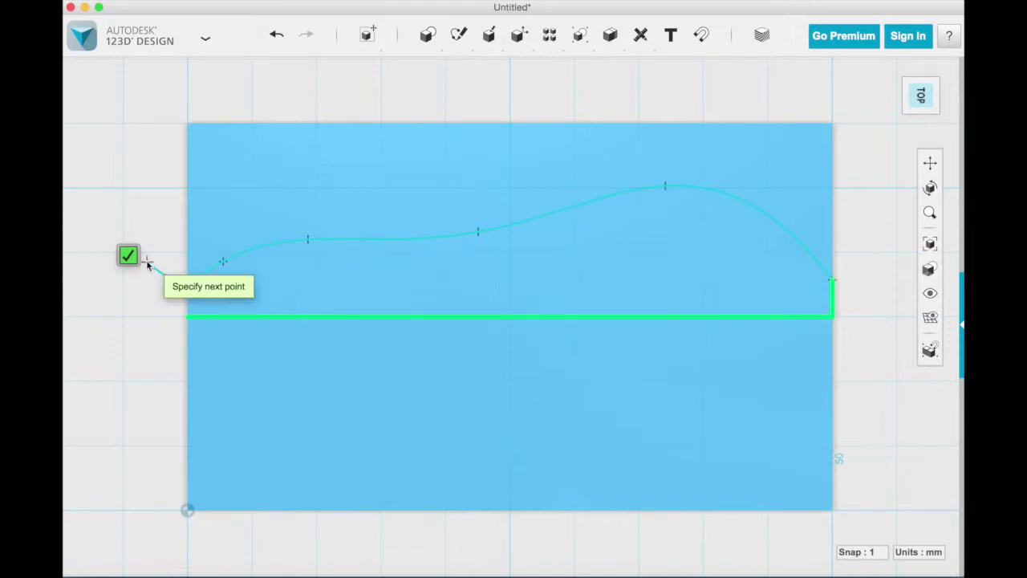
left_click(129, 256)
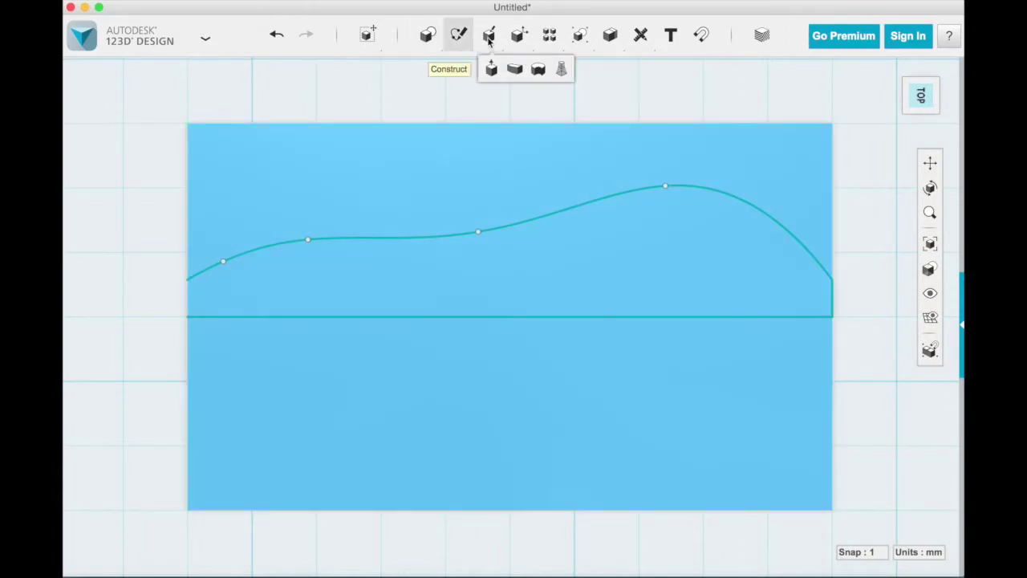
Close the profile with a line about 2.9 mm long joining the spline's left end to the centre line.
mouse_move(467, 37)
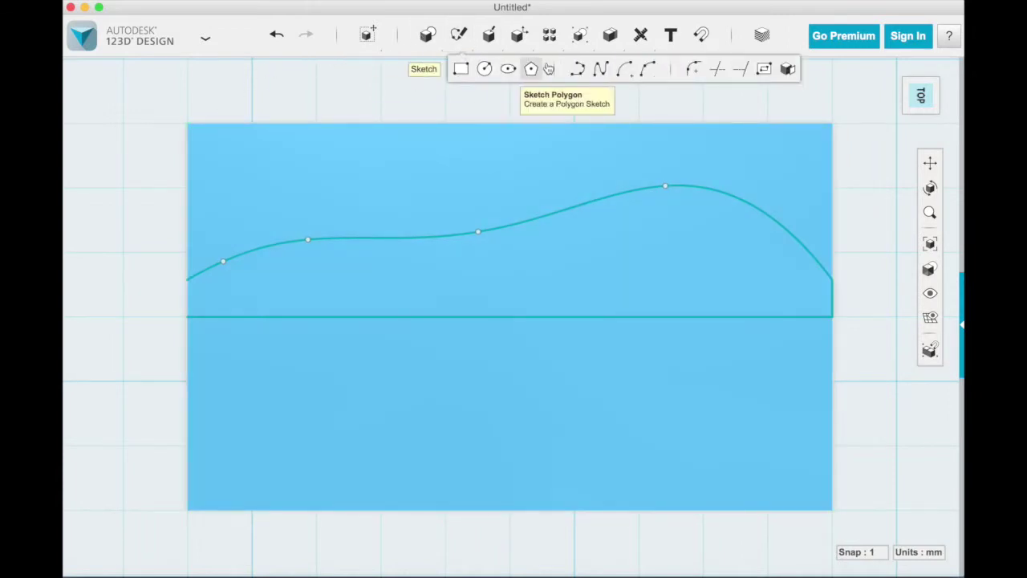
left_click(578, 69)
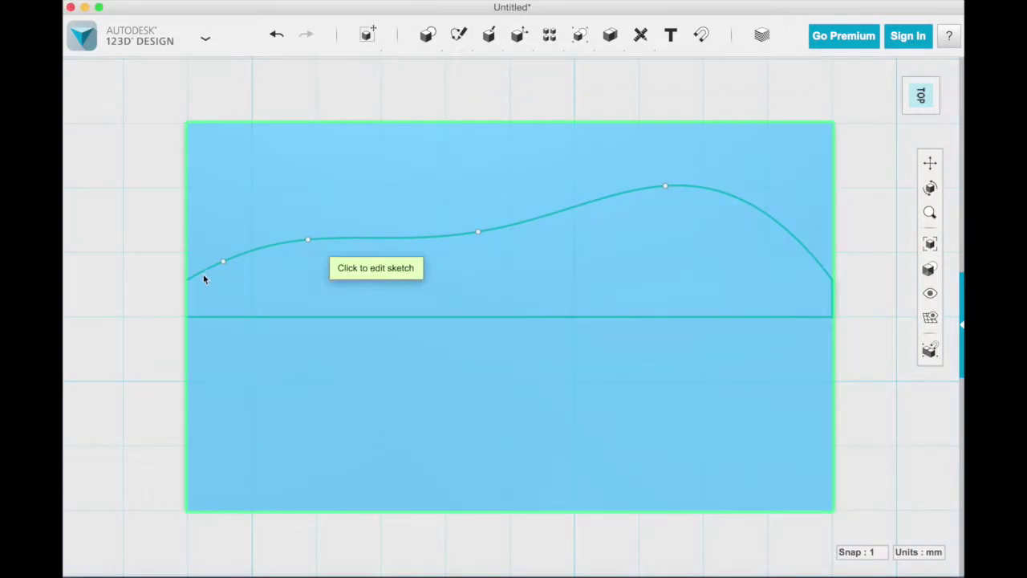
left_click(197, 274)
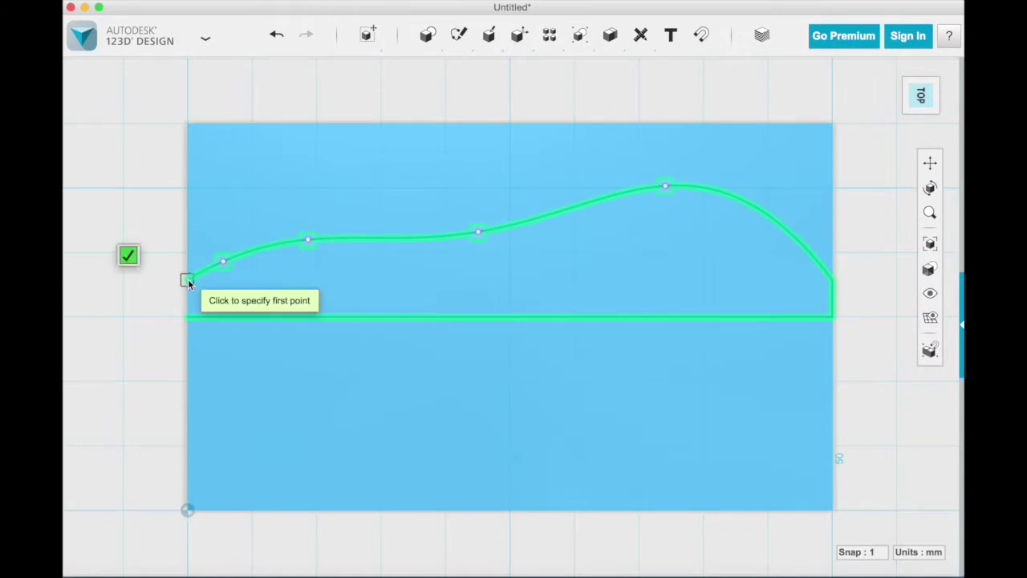
left_click(187, 280)
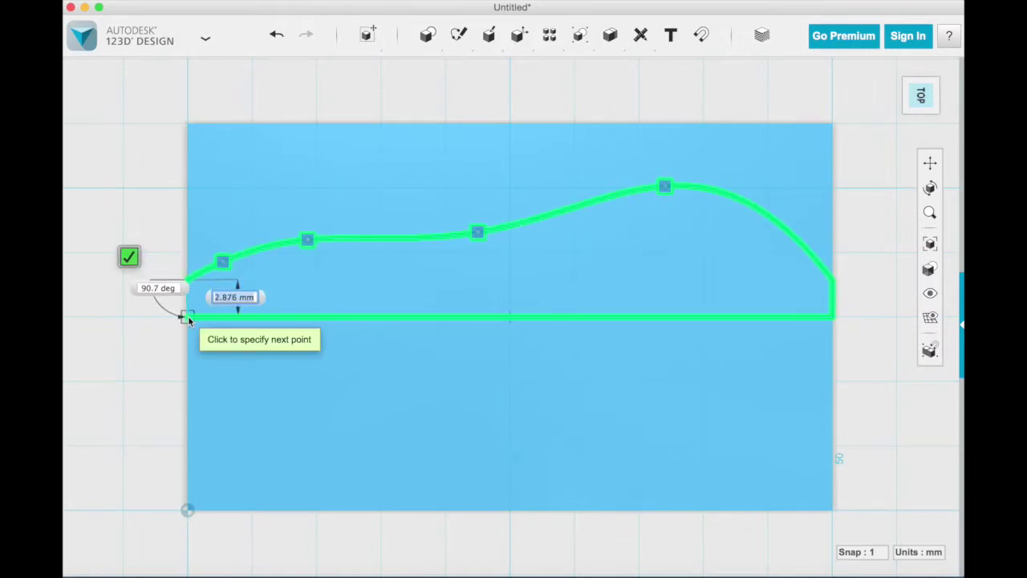
left_click(187, 317)
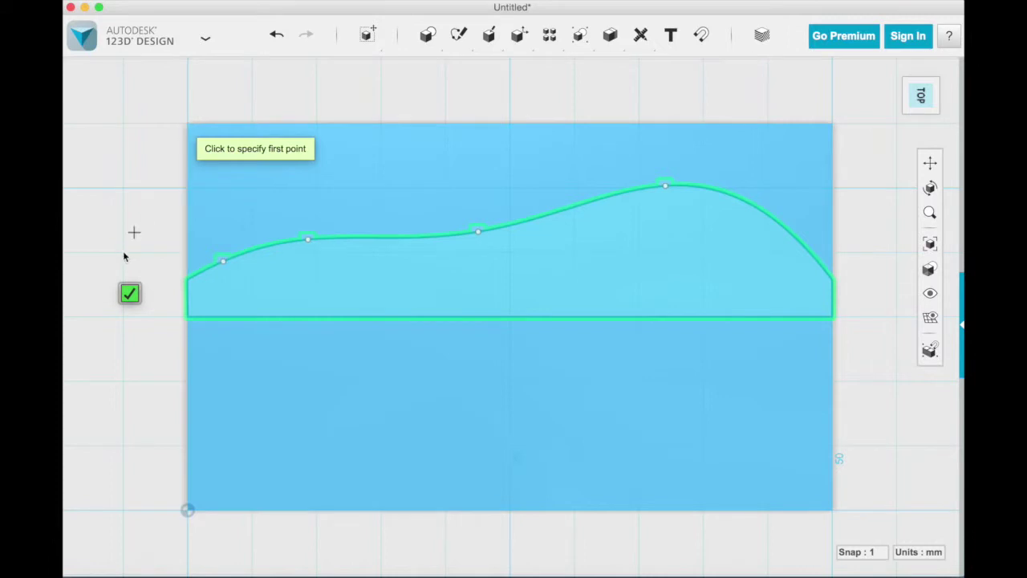
left_click(131, 293)
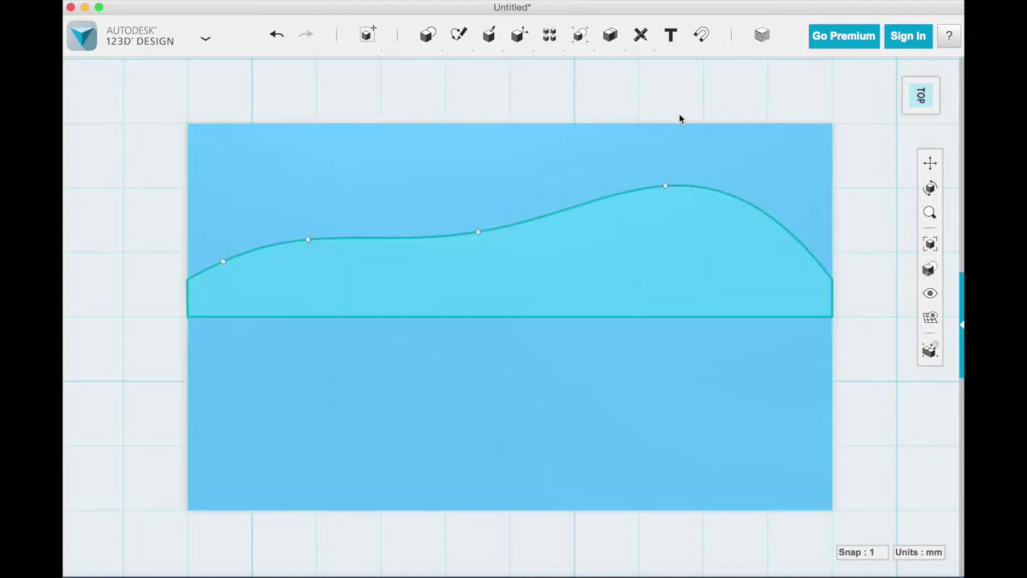
Duplicate the closed half profile on the top face and rotate the copy 180 degrees about the centre line's direction.
left_click(893, 70)
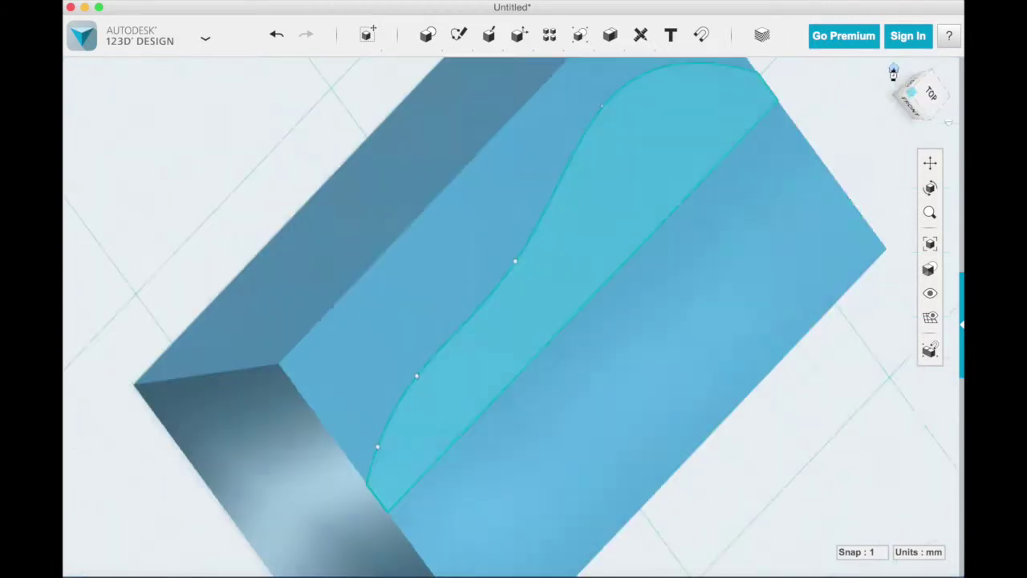
left_click(459, 197)
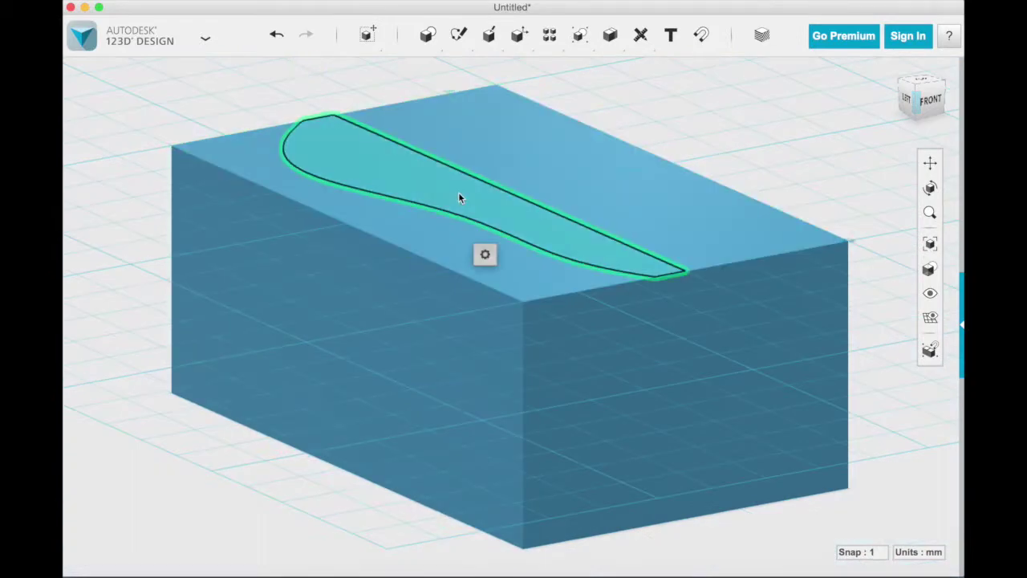
key("m")
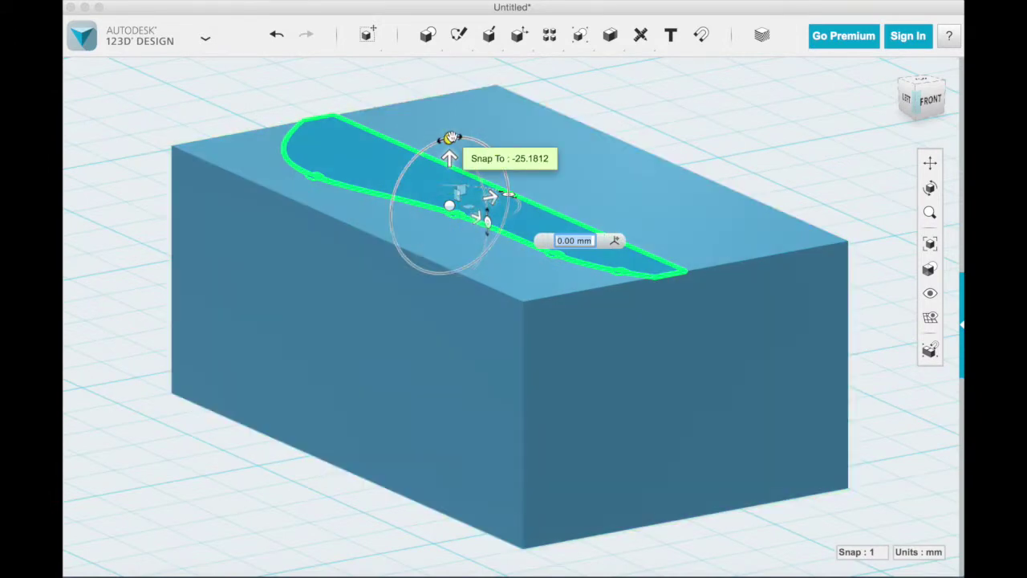
left_click(451, 138)
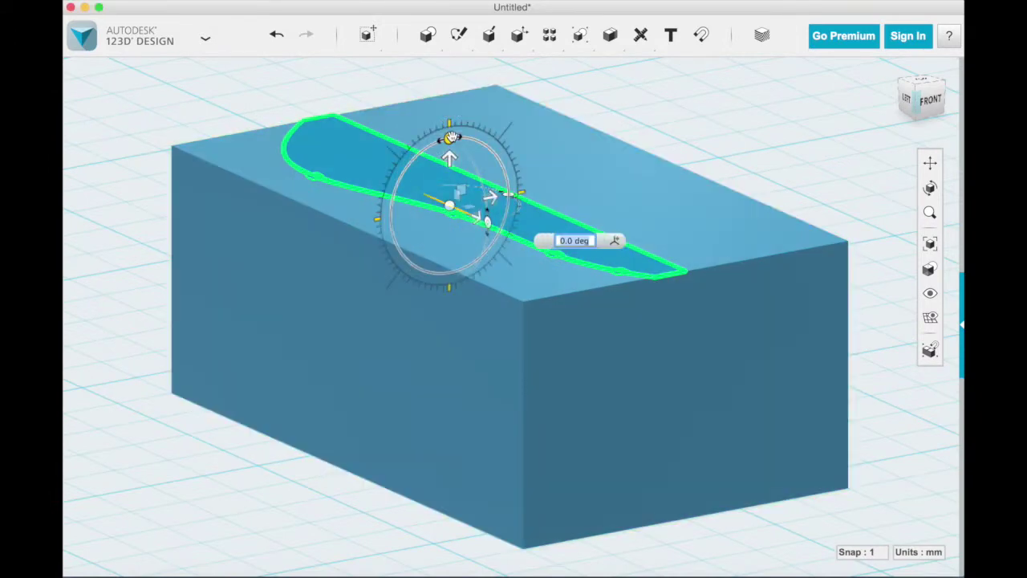
type("180")
key("Return")
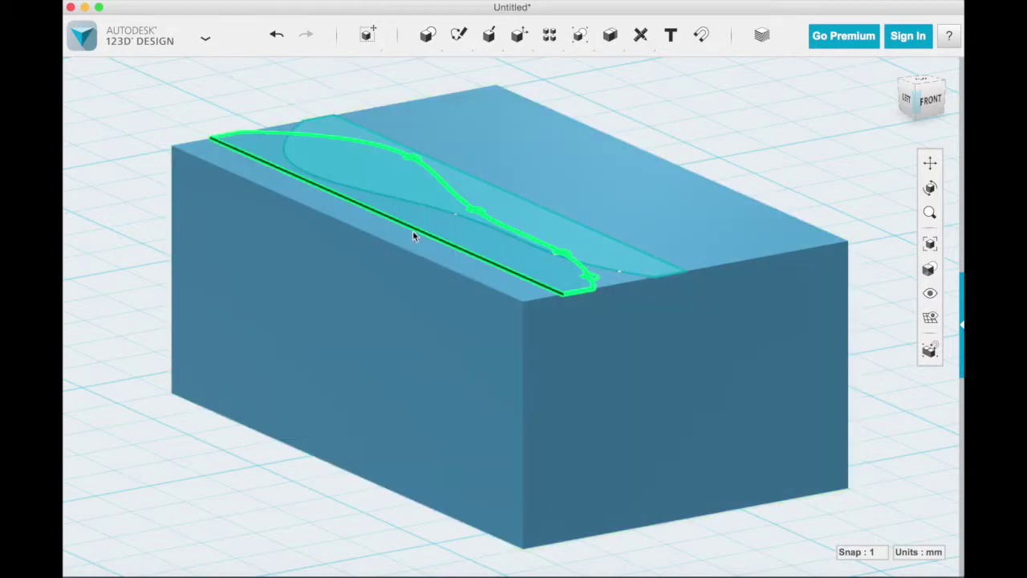
Move the flipped profile copy -11 mm across the top face so its straight edge meets the original's straight edge.
left_click(426, 222)
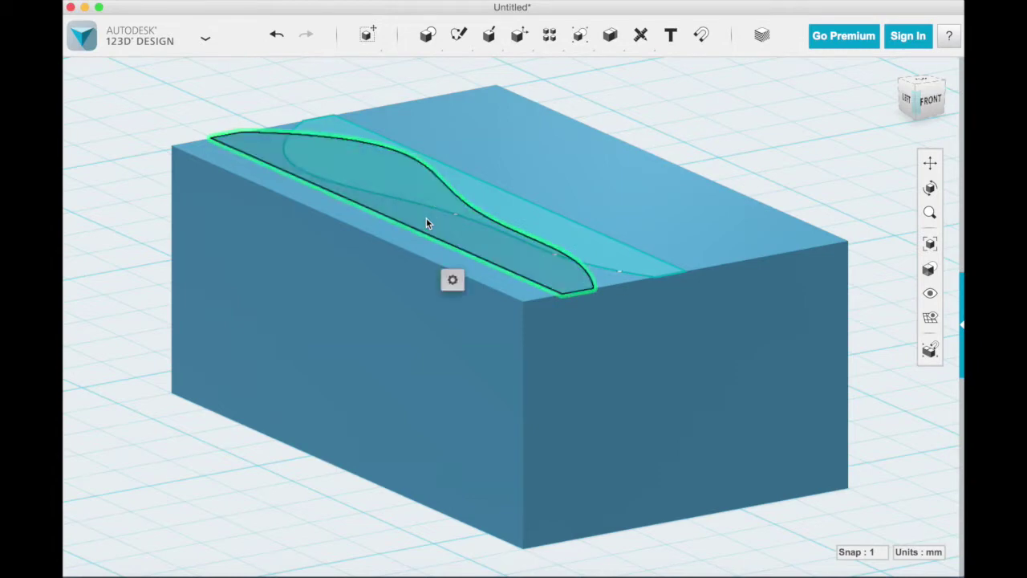
left_click(476, 279)
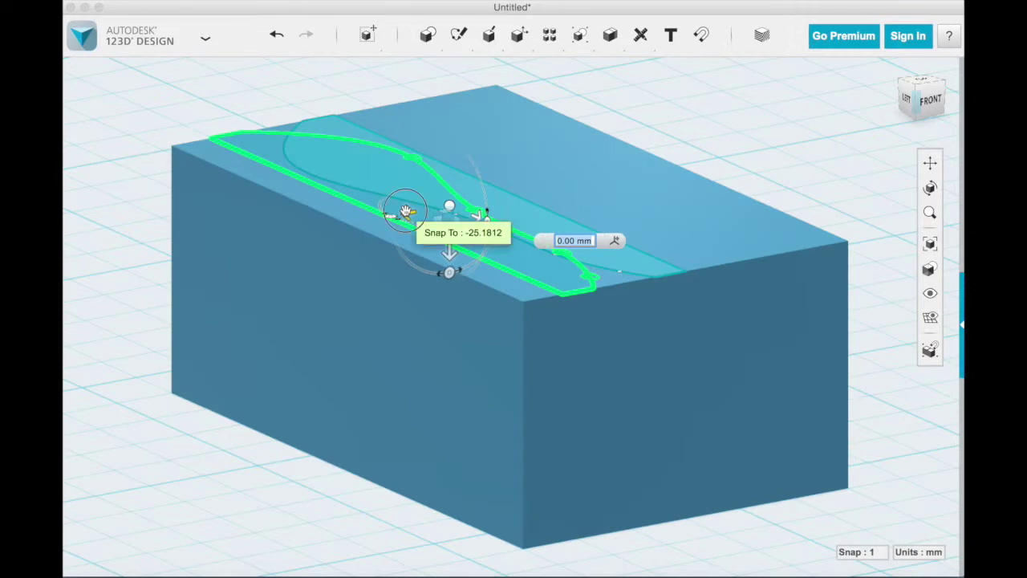
left_click_drag(401, 212, 523, 173)
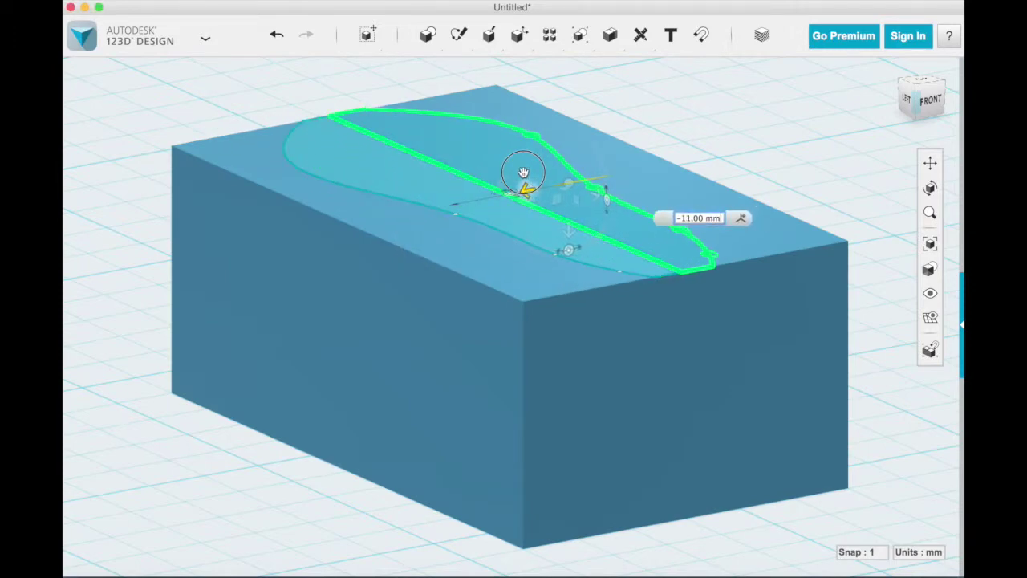
left_click_drag(523, 173, 523, 172)
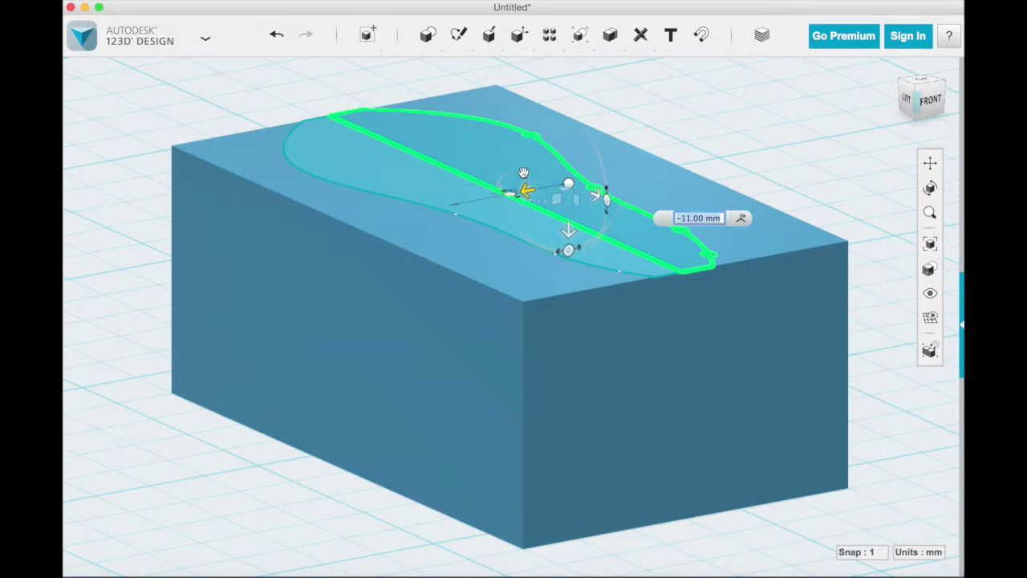
Apply the -11 mm move of the flipped profile copy and face the block's long left side squarely.
key("Return")
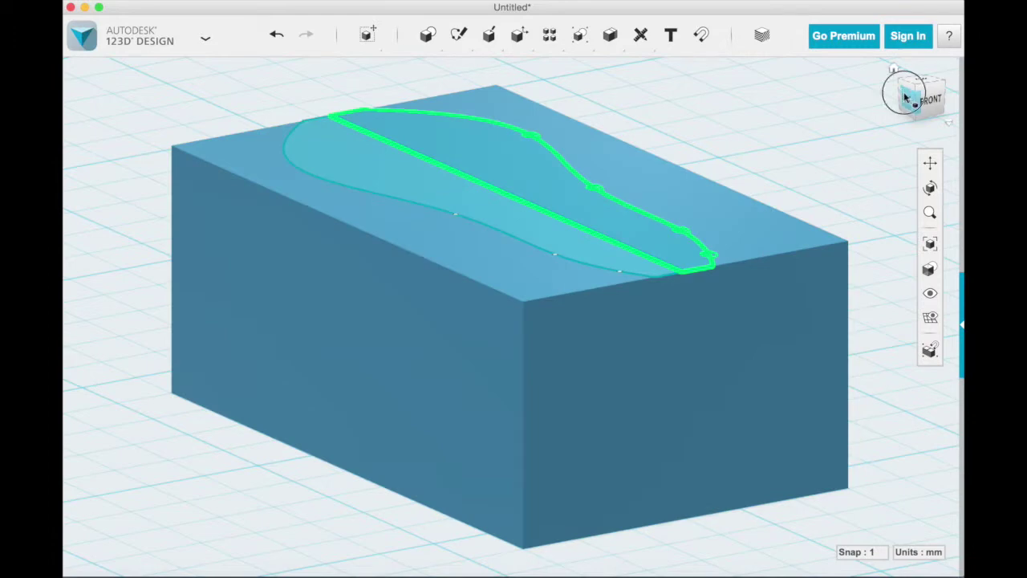
left_click(904, 97)
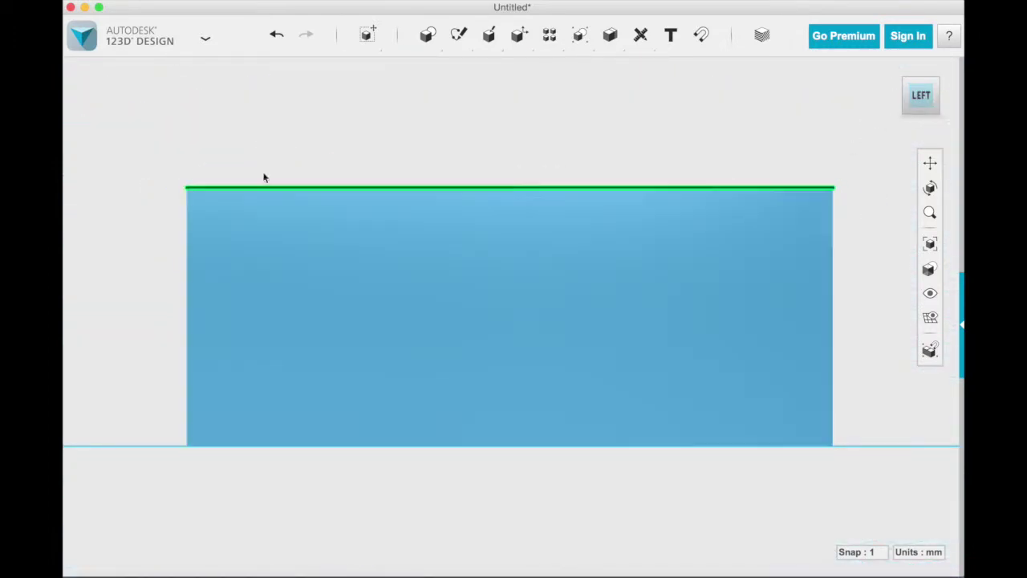
mouse_move(382, 41)
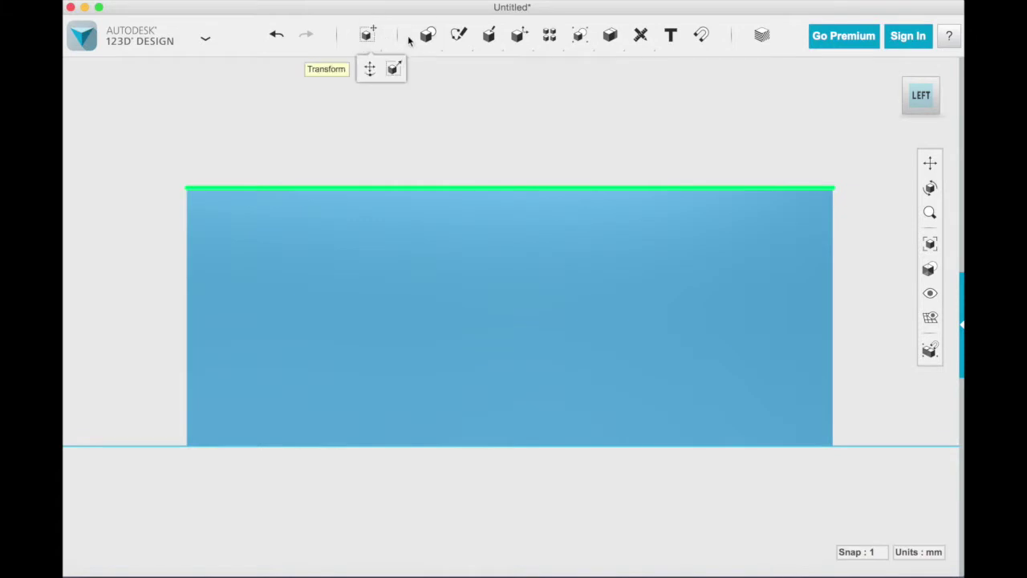
mouse_move(451, 38)
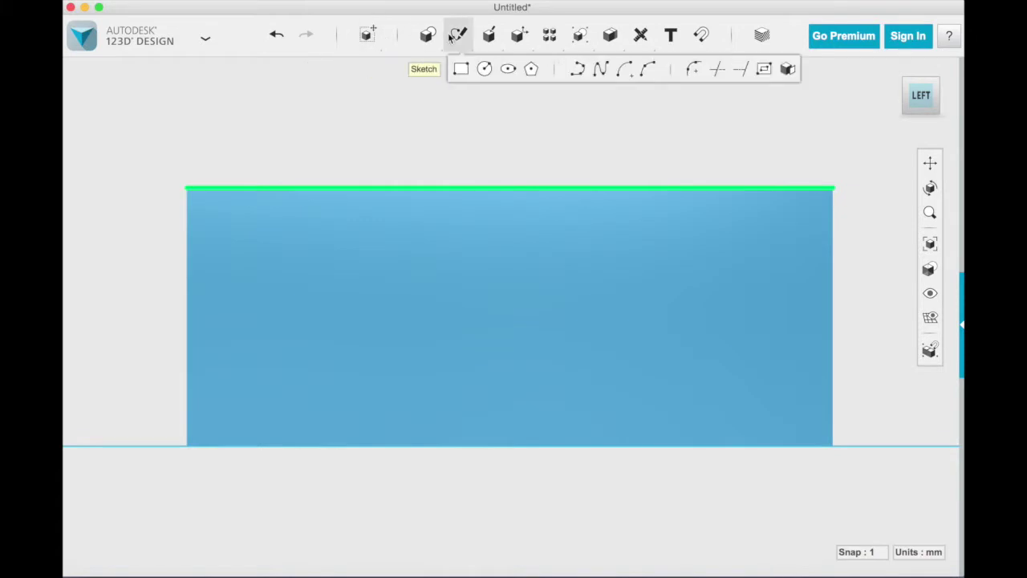
left_click(577, 71)
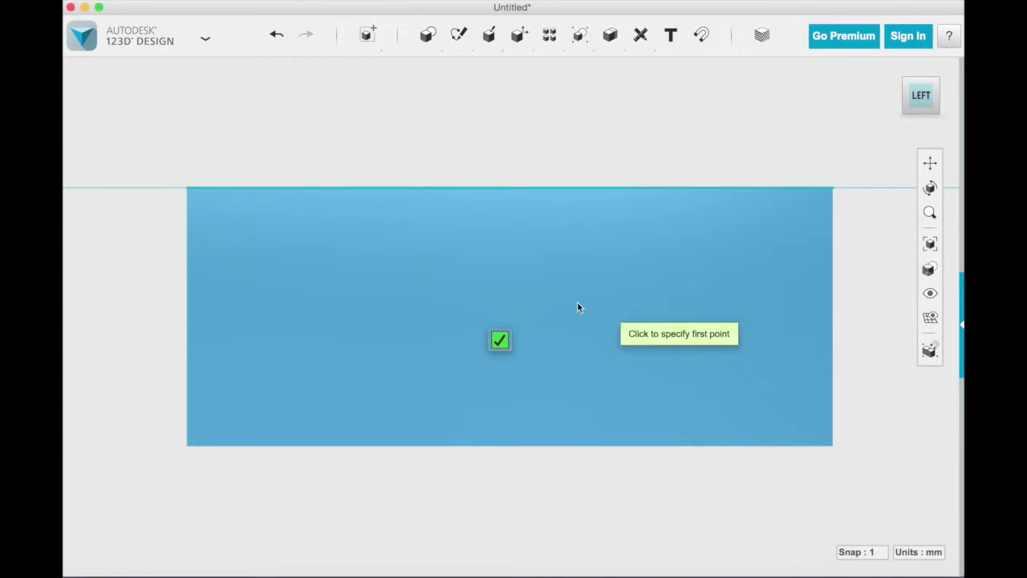
mouse_move(555, 46)
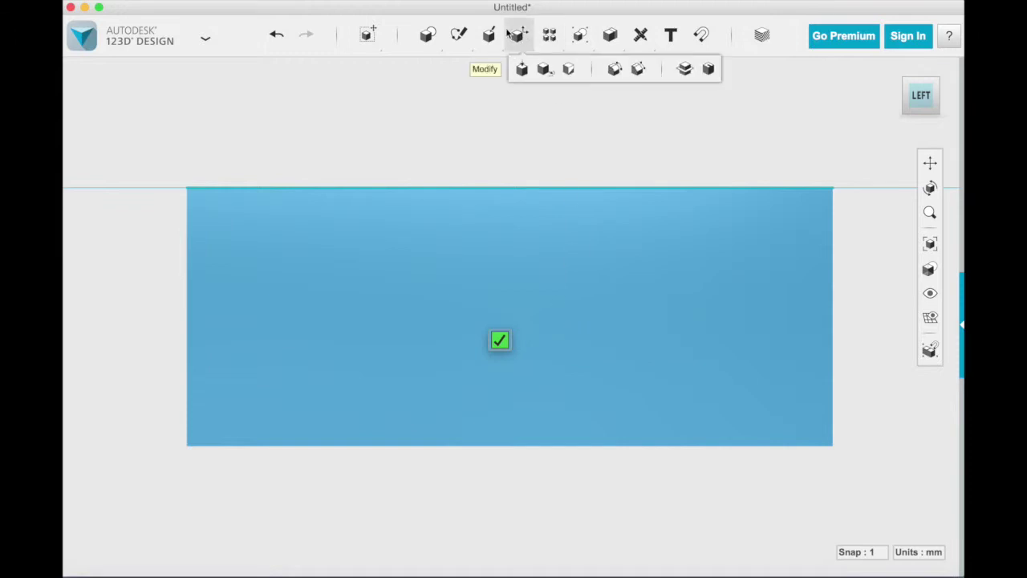
Start a spline on the block's left face, from near the front vertical edge, arching near the top edge and dipping before the back upper corner.
mouse_move(501, 31)
mouse_move(458, 34)
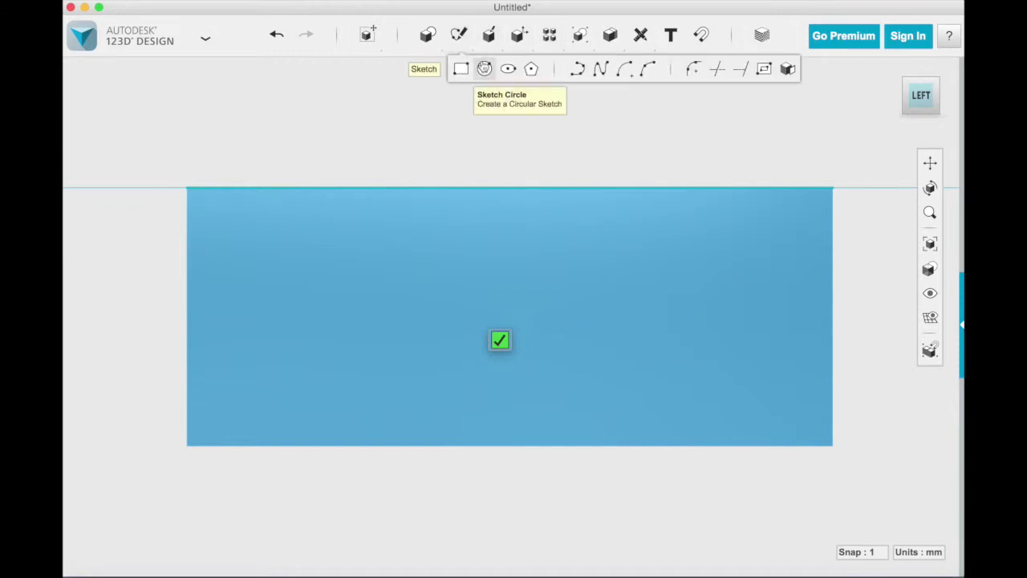
left_click(603, 71)
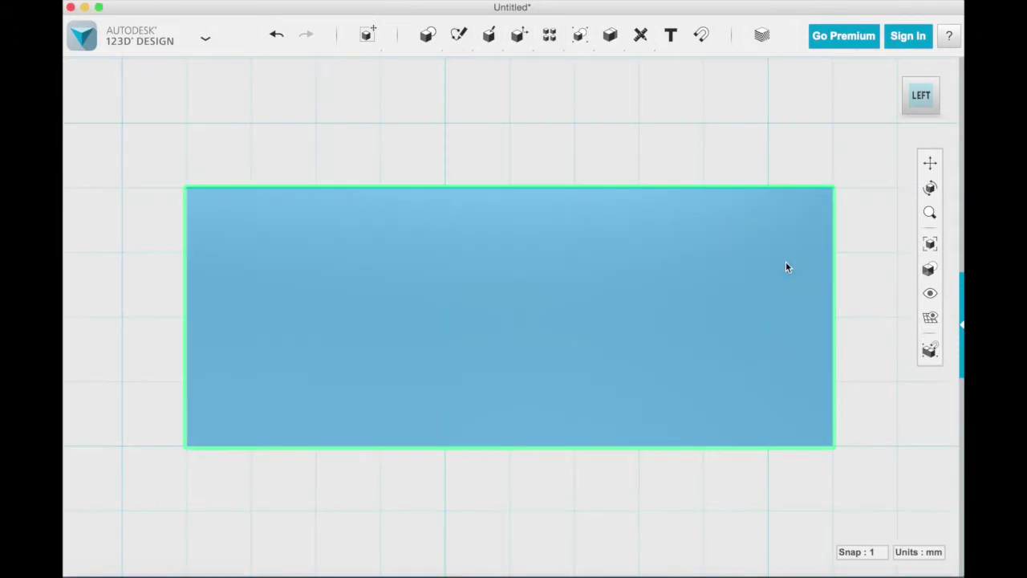
left_click(801, 270)
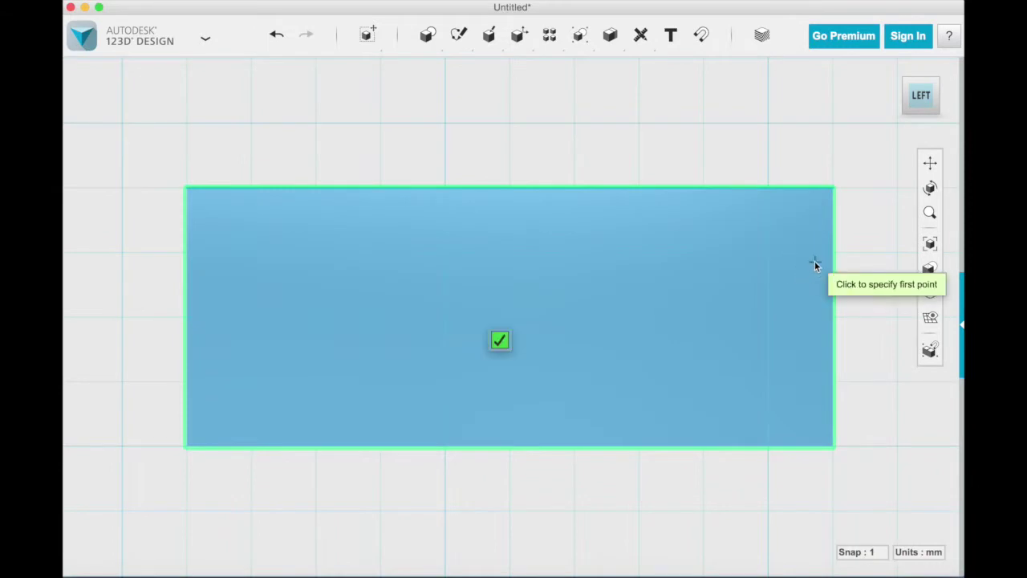
left_click(826, 265)
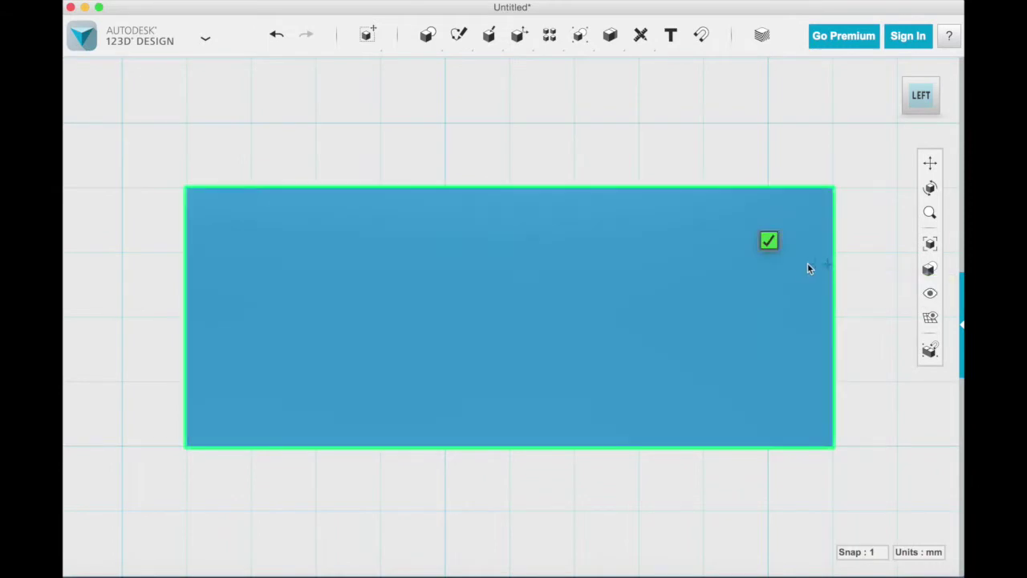
left_click(658, 212)
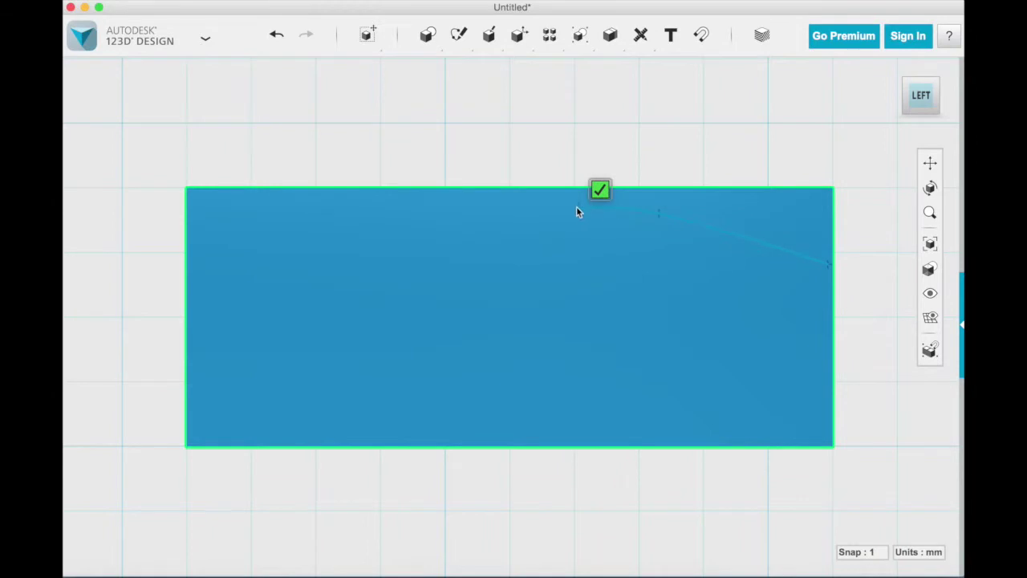
left_click(511, 204)
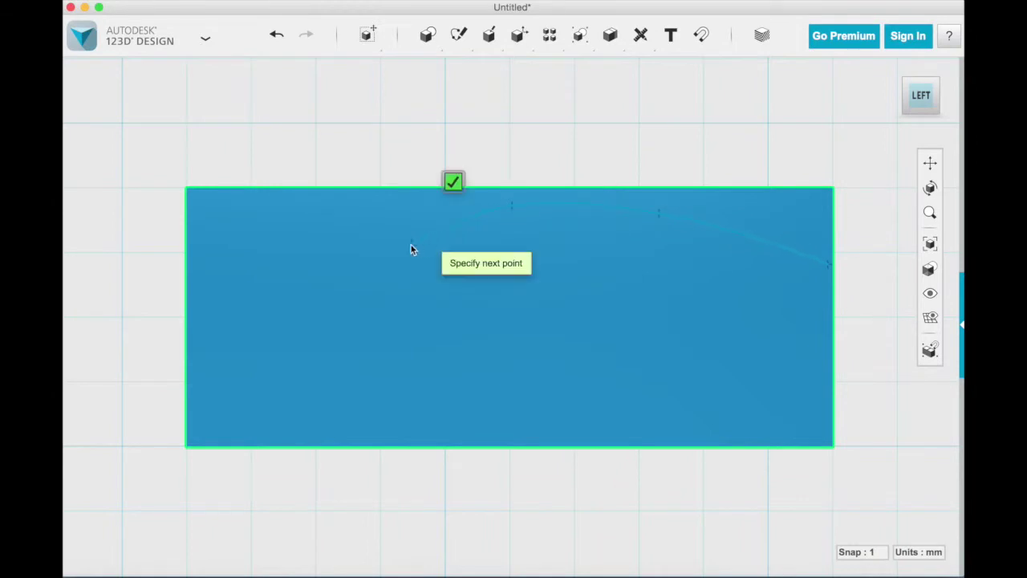
left_click(374, 240)
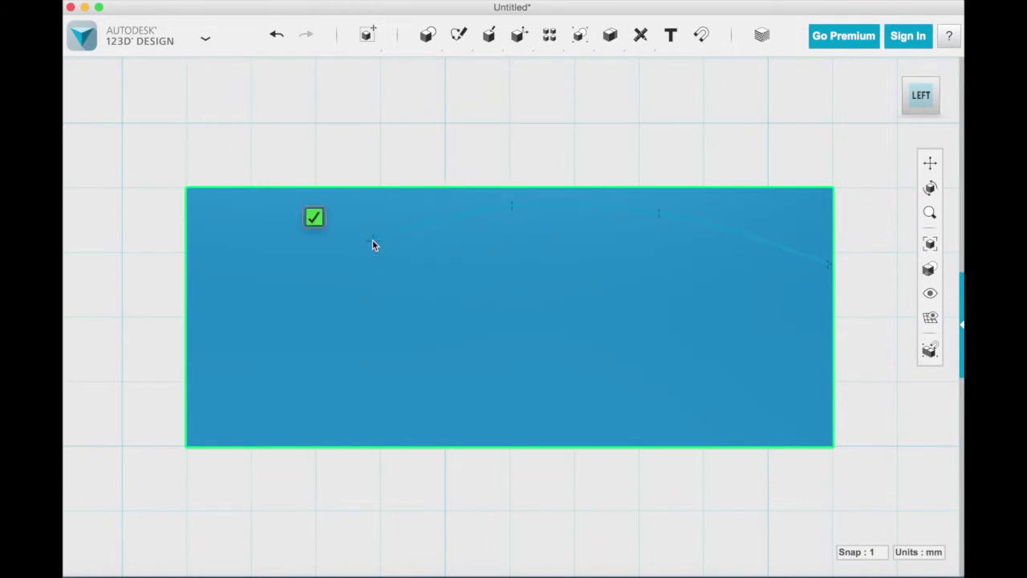
left_click(245, 248)
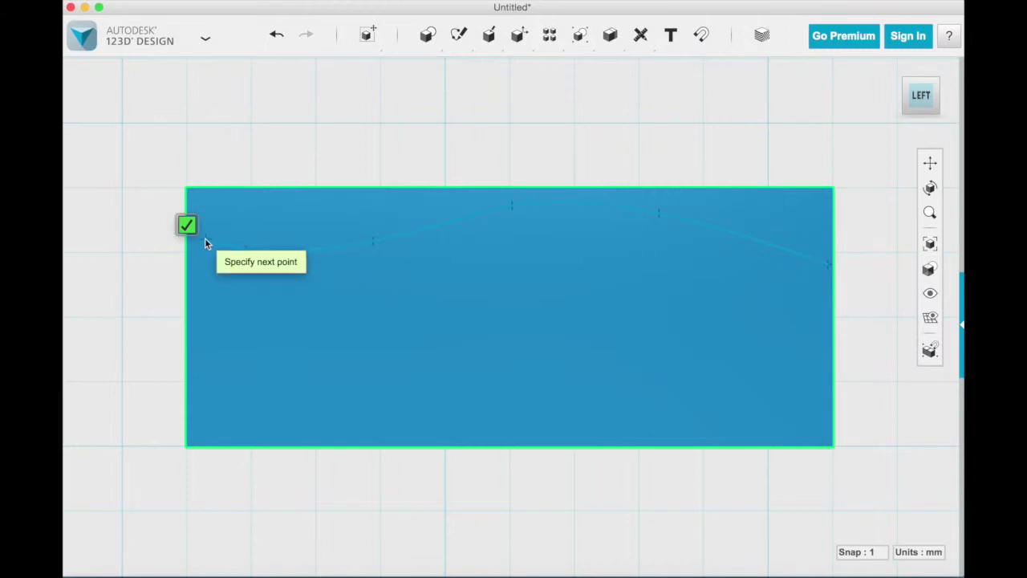
left_click(204, 239)
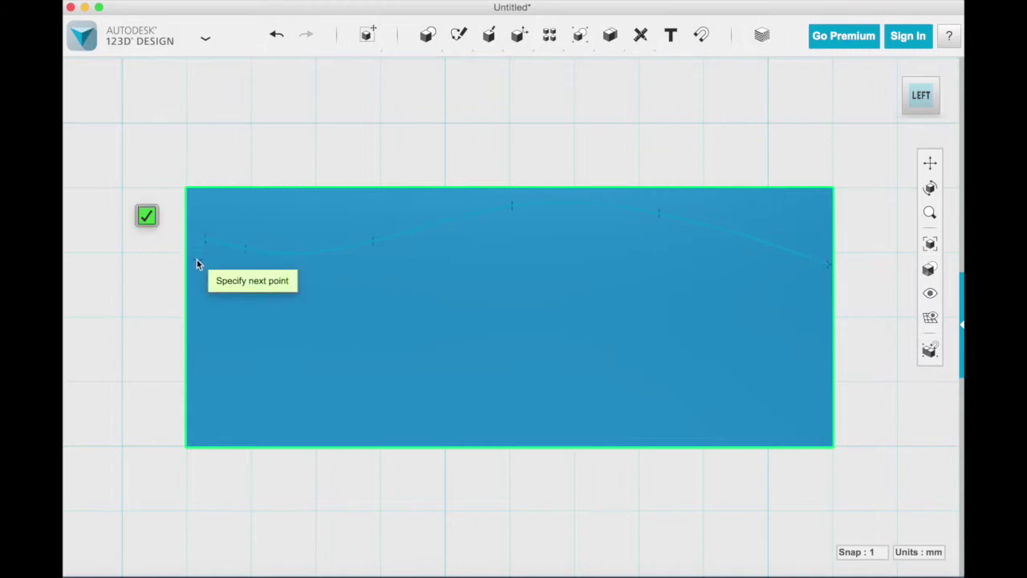
Continue the spline down the back edge with a shallow inward notch, then around a rounded downward leg that nearly reaches the face's lower edge.
left_click(201, 250)
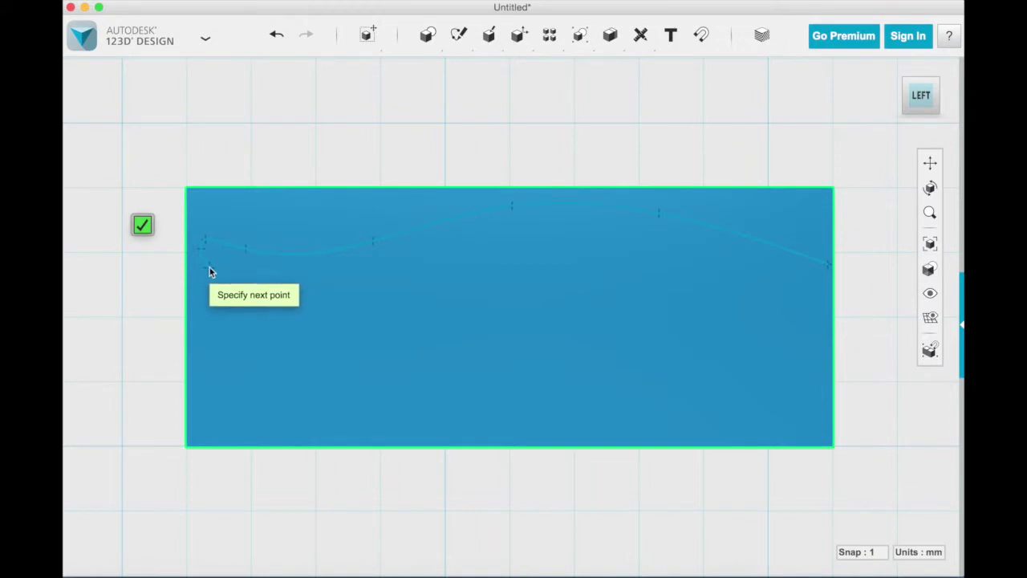
left_click(209, 268)
left_click(204, 288)
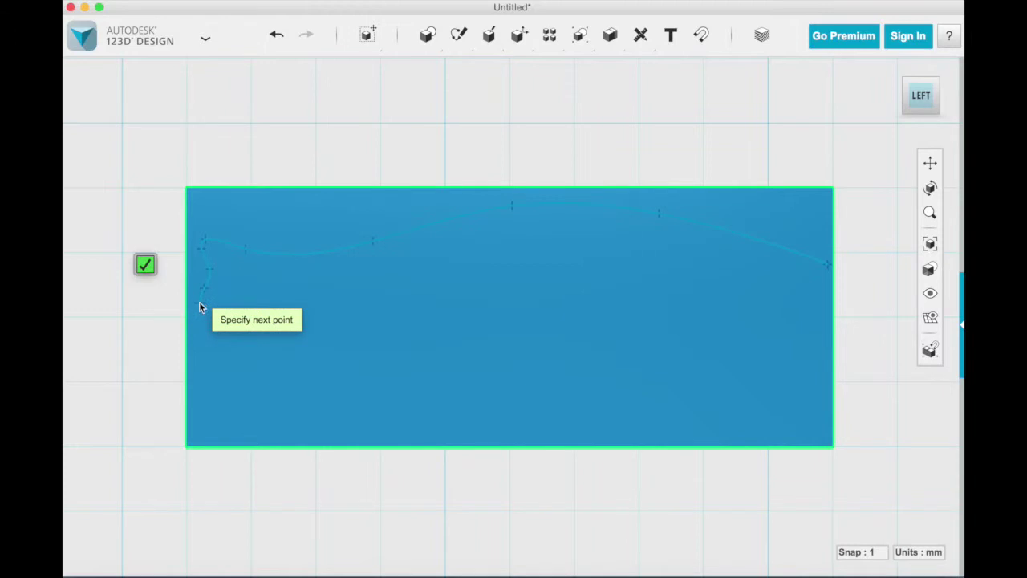
left_click(199, 301)
left_click(199, 314)
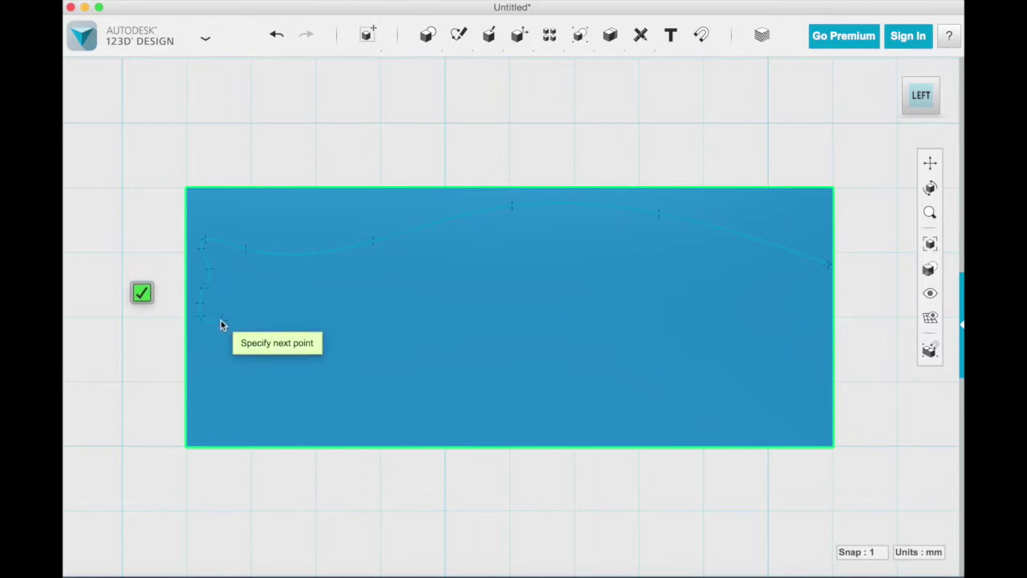
left_click(222, 322)
left_click(224, 377)
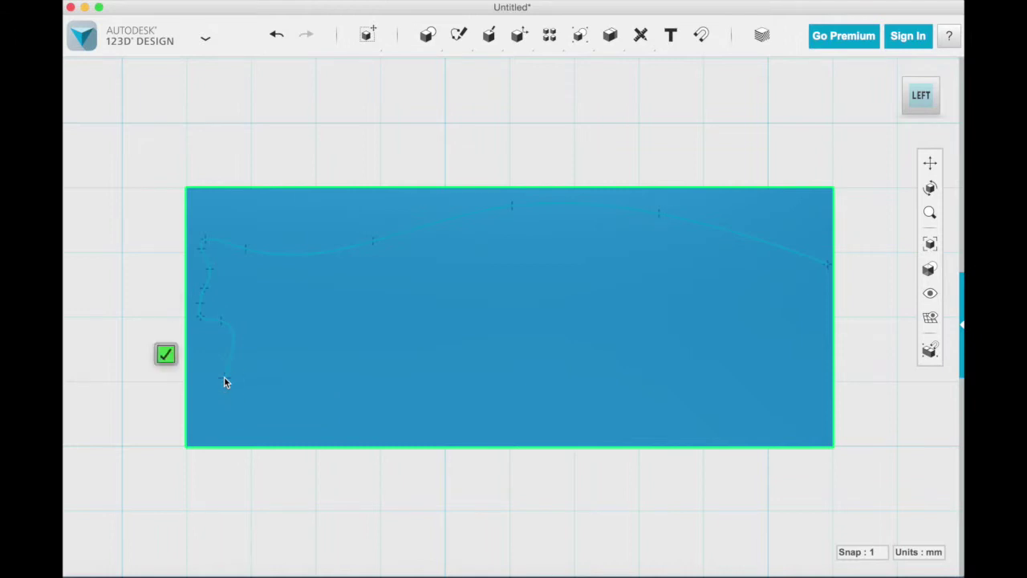
left_click(291, 429)
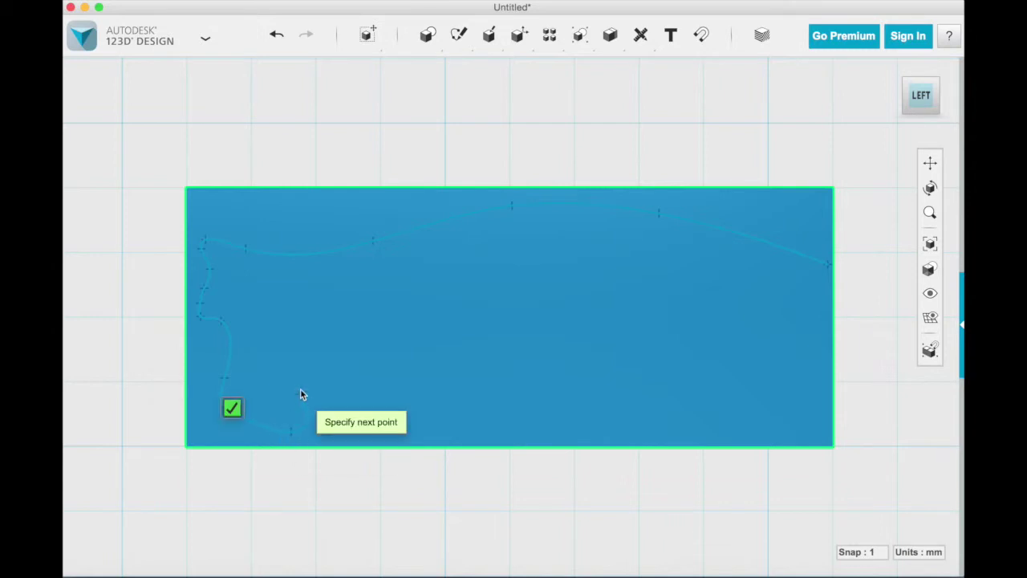
left_click(305, 423)
left_click(317, 349)
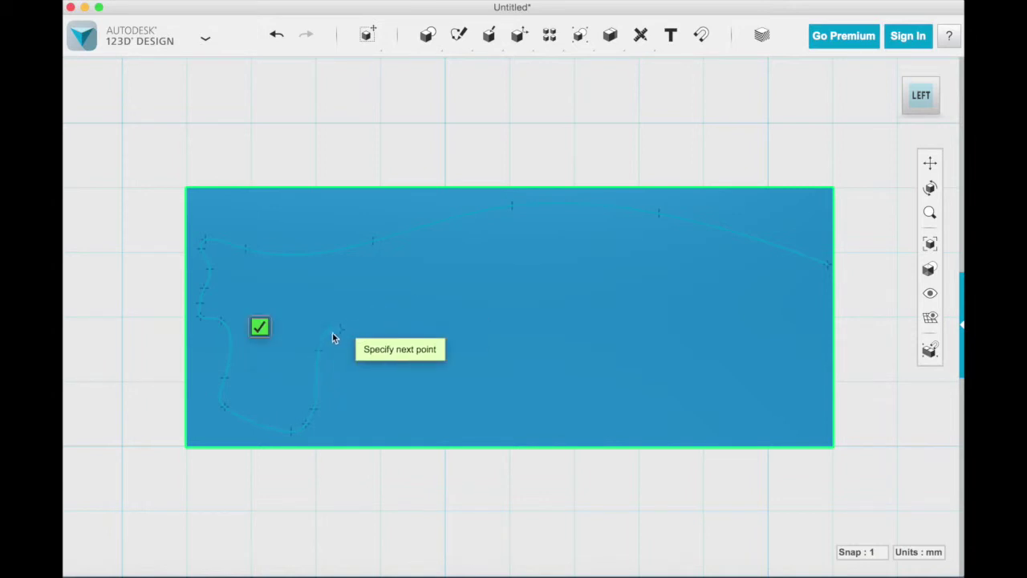
left_click(328, 337)
Continue the spline forward in an arch beneath the upper curve and finish it just short of the front vertical edge.
left_click(417, 307)
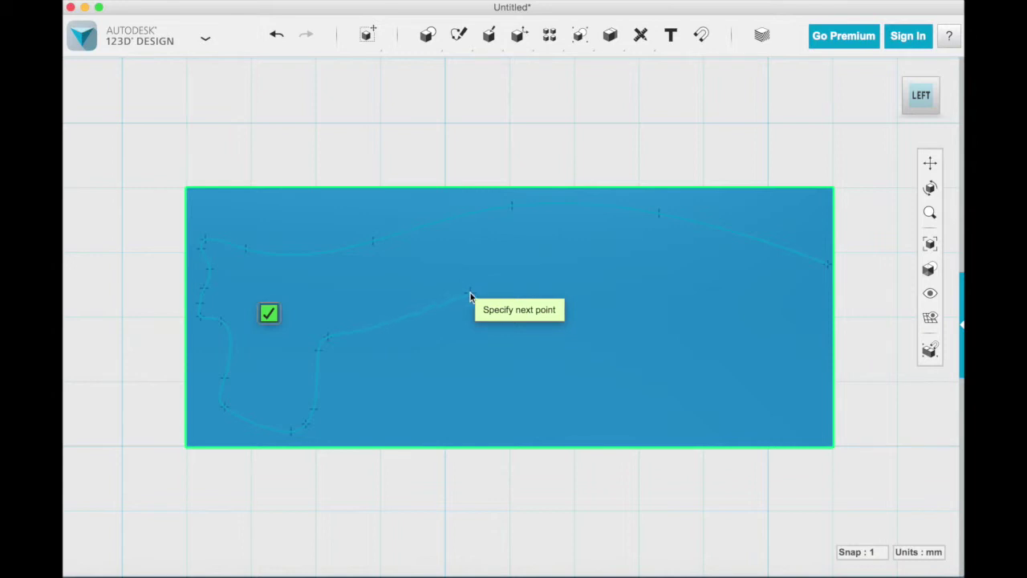
left_click(471, 292)
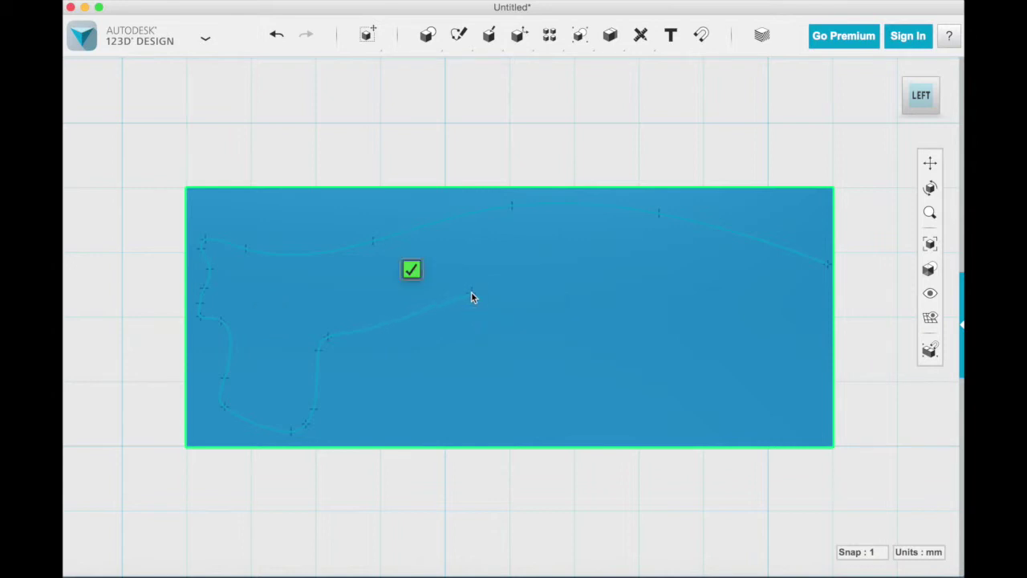
left_click(561, 265)
left_click(651, 267)
left_click(750, 280)
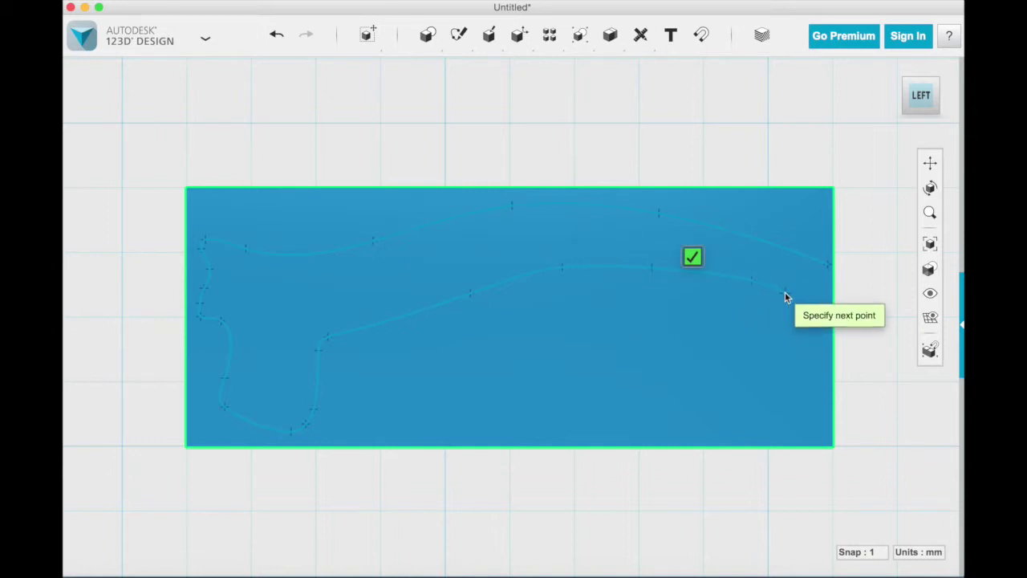
left_click(786, 291)
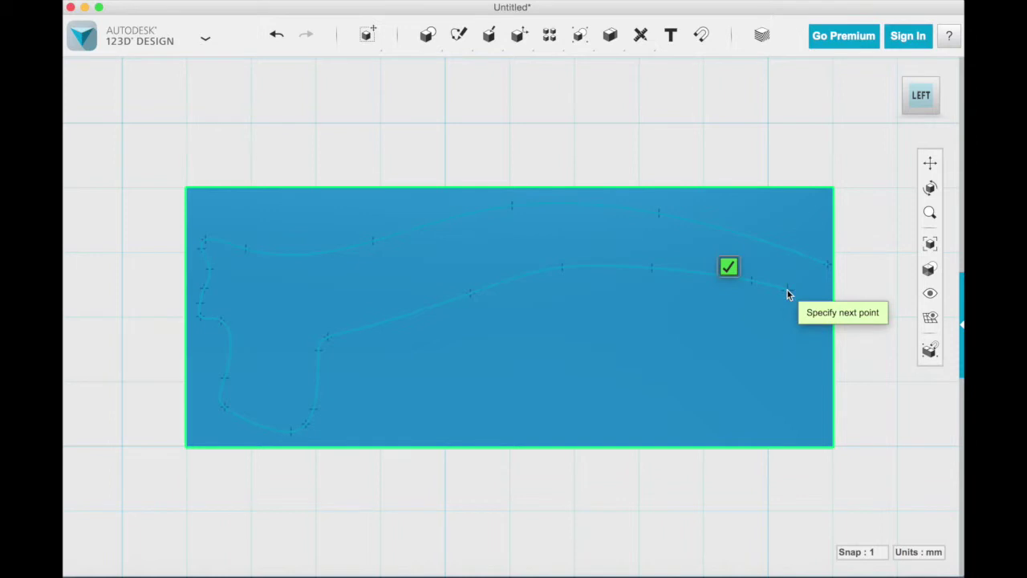
left_click(729, 265)
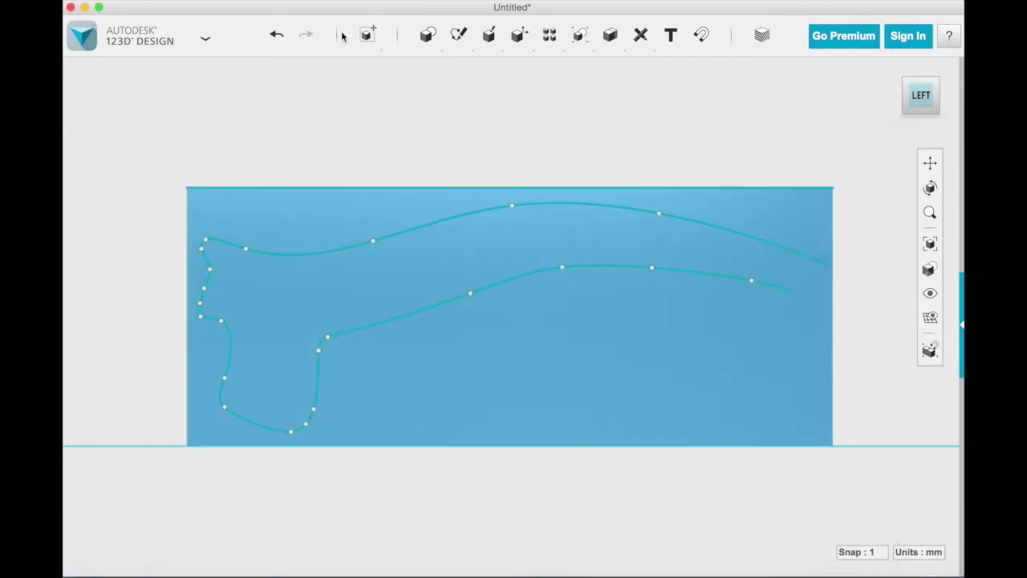
Close the side profile with a straight line joining the spline's two open ends near the front edge.
mouse_move(458, 34)
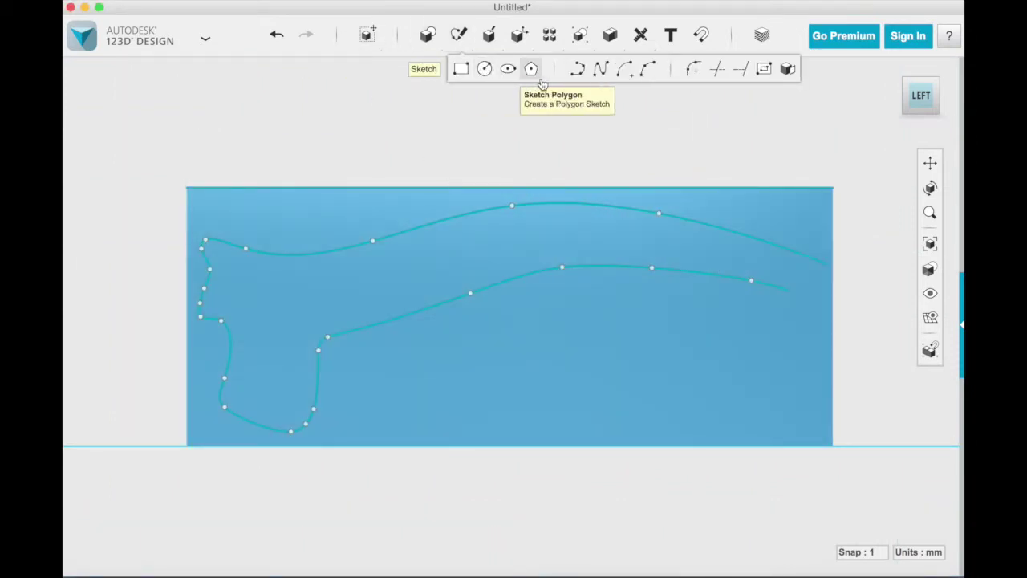
left_click(578, 69)
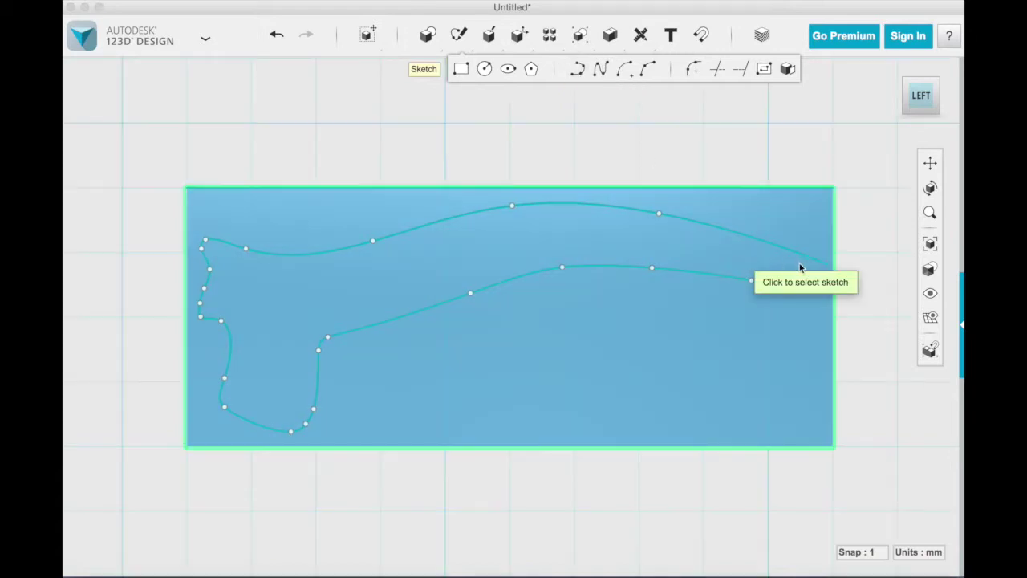
left_click(804, 263)
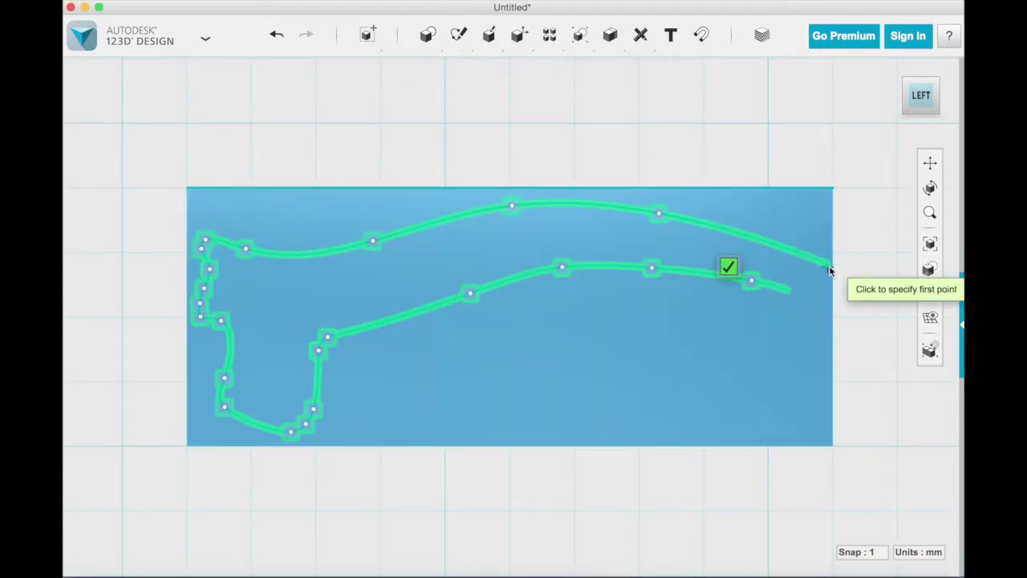
left_click(828, 264)
left_click(784, 292)
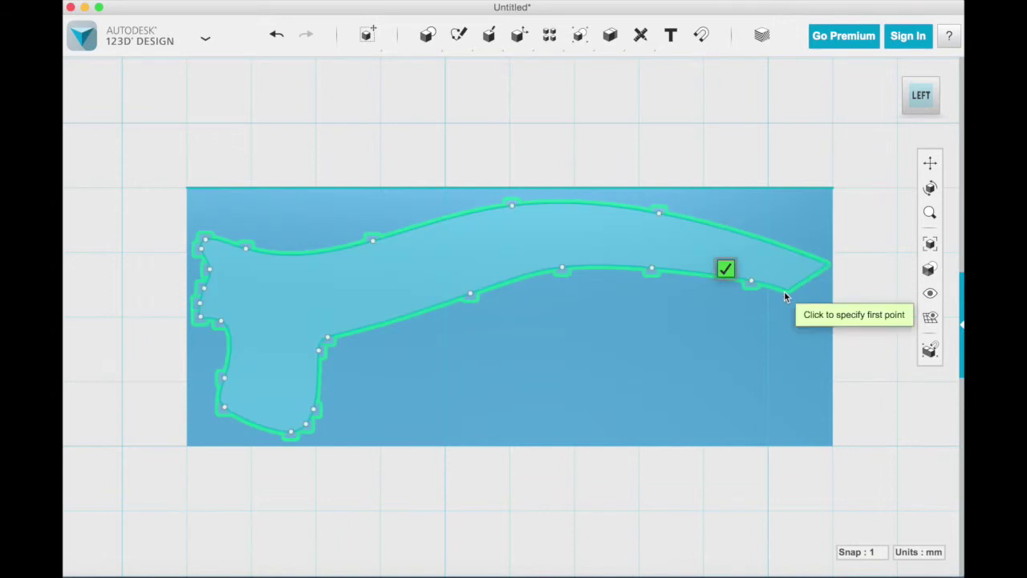
left_click(726, 268)
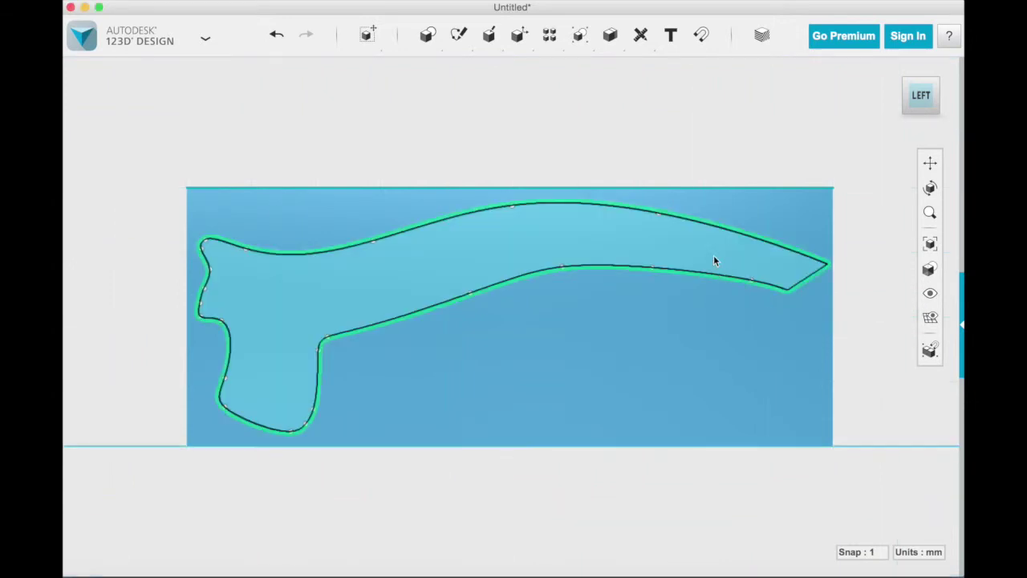
Delete the solid block while keeping the top outline and side profile sketches.
mouse_move(921, 96)
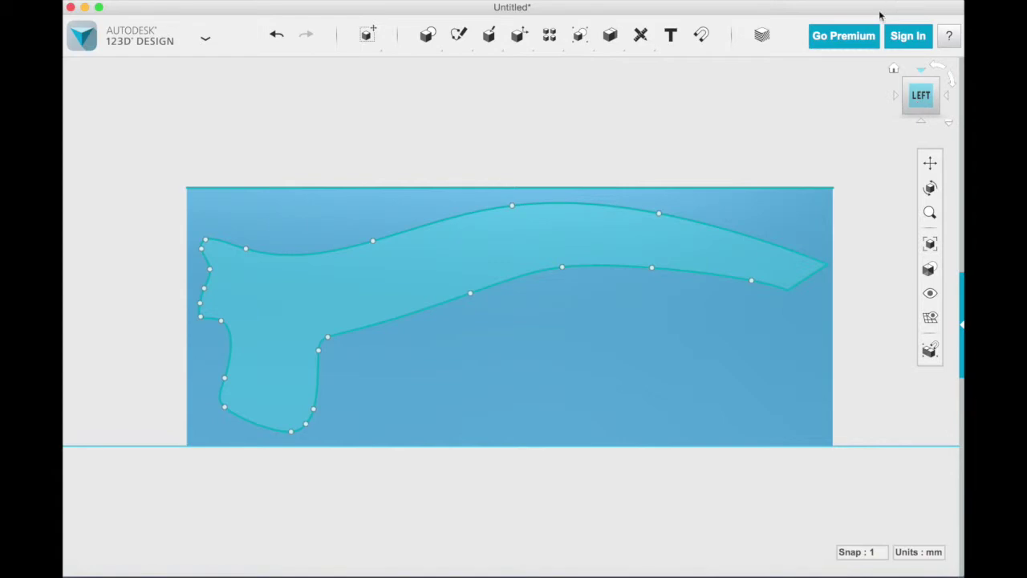
left_click(894, 72)
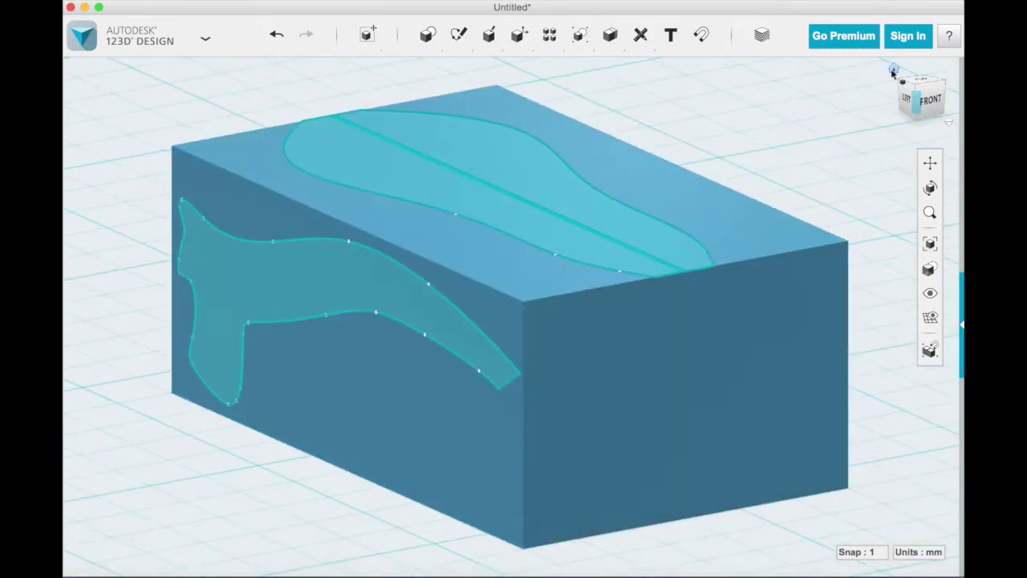
left_click(382, 157)
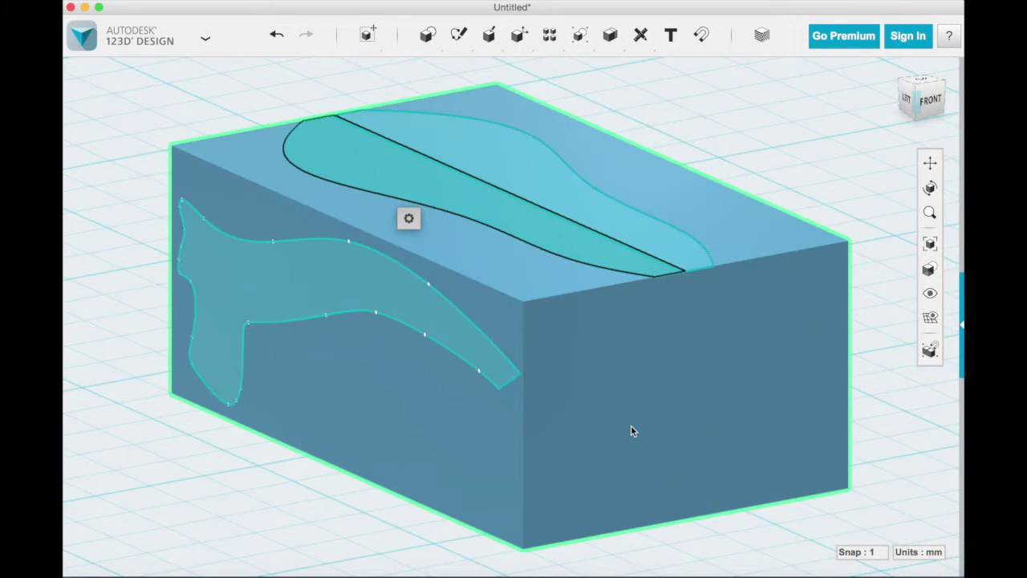
left_click(631, 427)
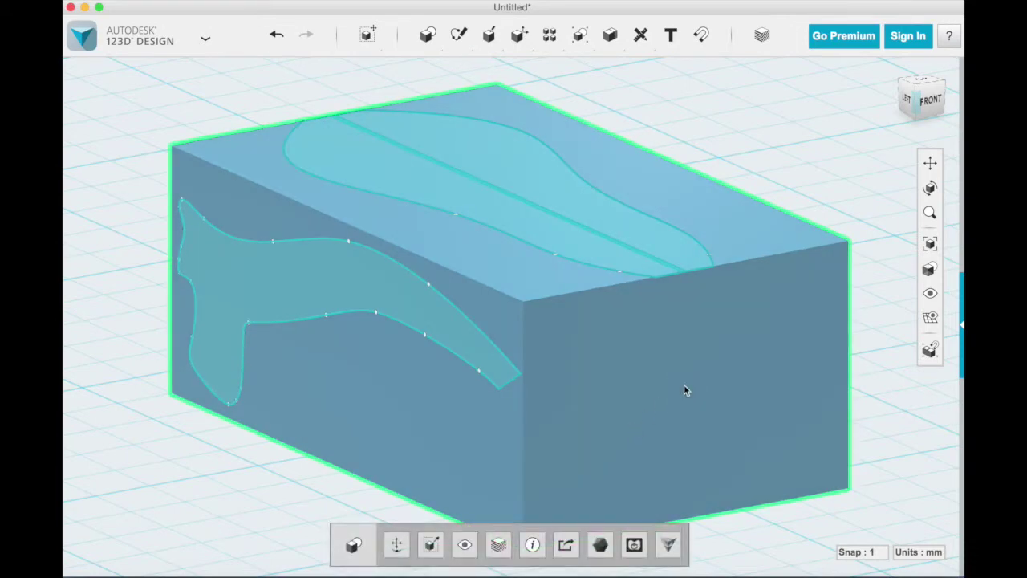
key("super+z")
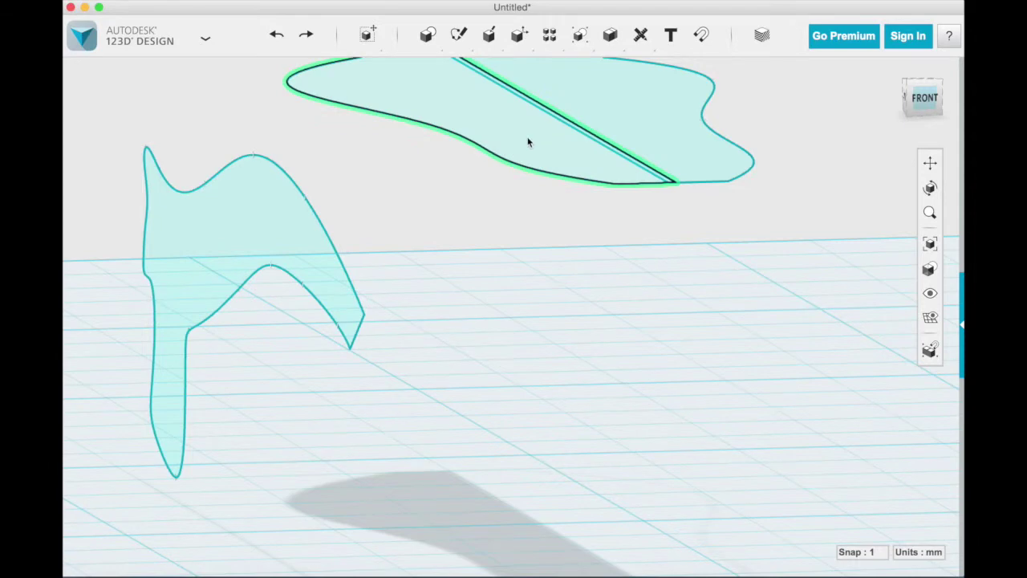
Extrude the half of the top outline nearest the side profile by -20 mm, straight down to the grid.
left_click(527, 142)
mouse_move(552, 198)
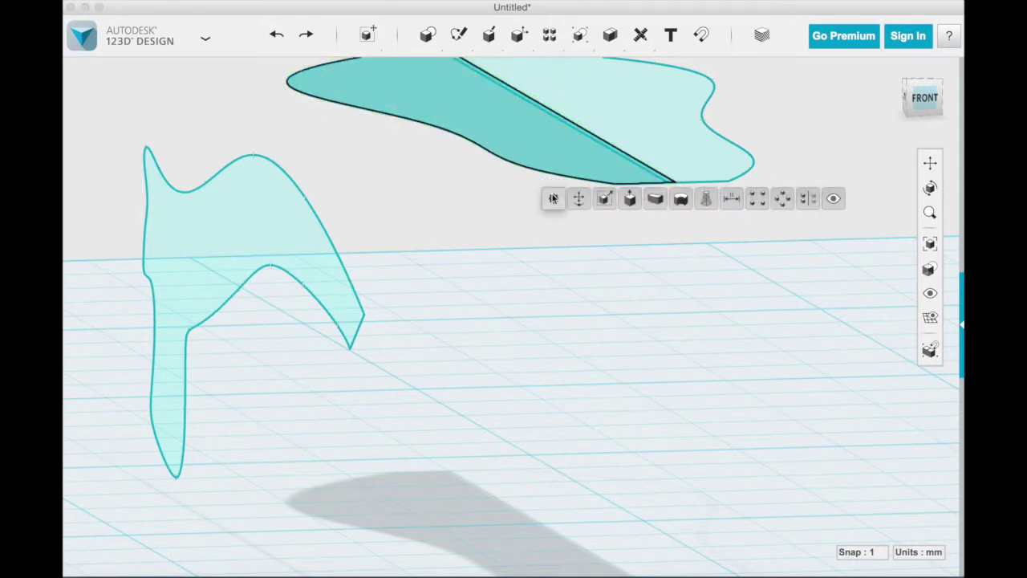
left_click(630, 198)
left_click(924, 100)
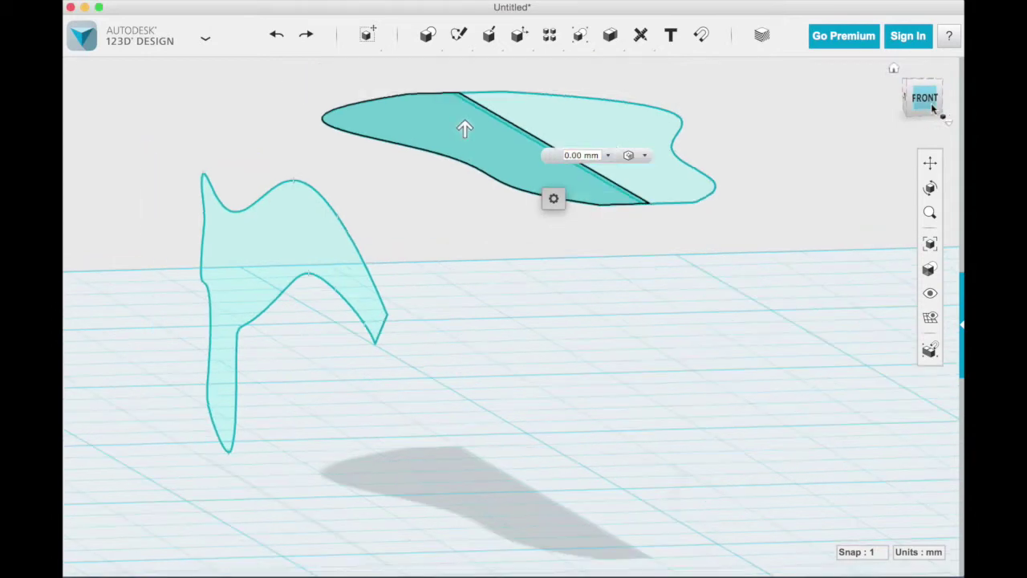
left_click_drag(463, 126, 464, 477)
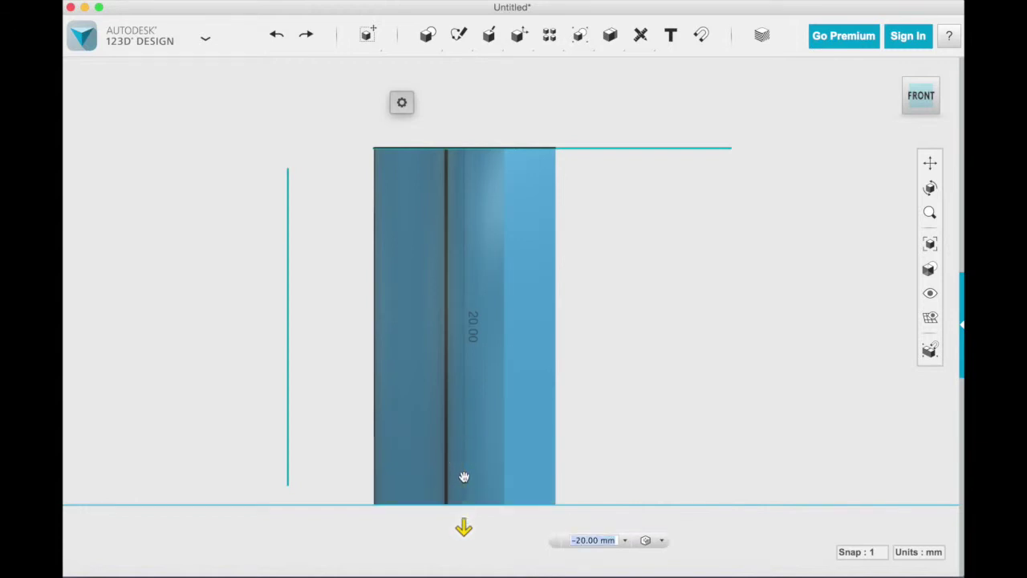
key("Return")
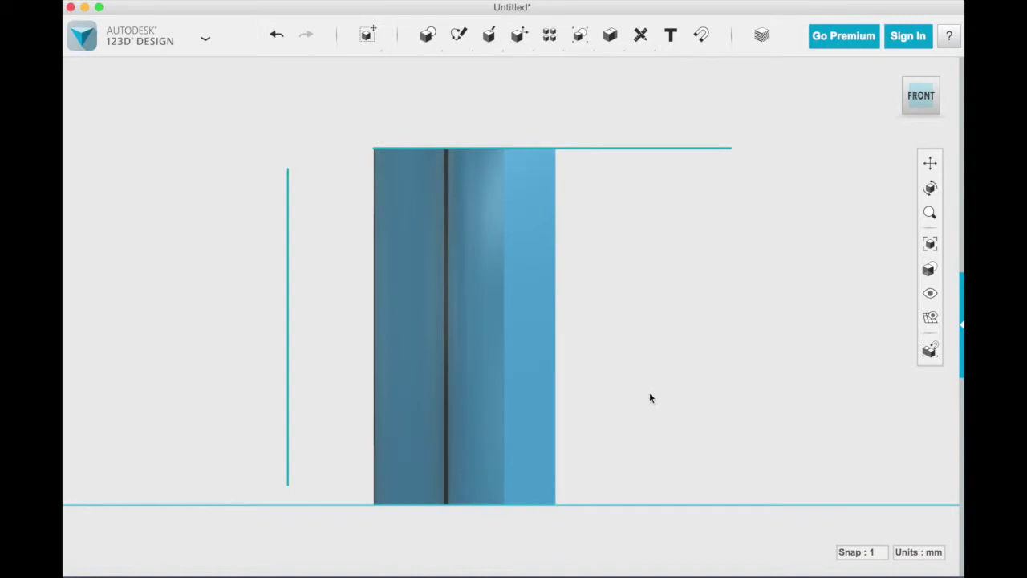
Extrude the other half of the top outline 20 mm down to the grid as a new solid.
mouse_move(690, 340)
right_mouse_down()
mouse_move(699, 351)
mouse_move(676, 348)
right_mouse_up()
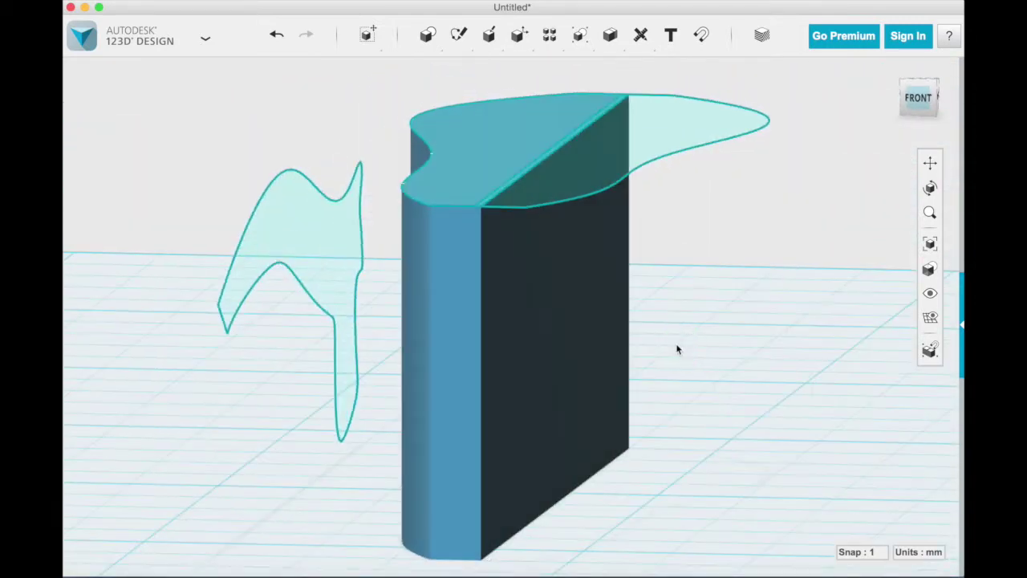
left_click(666, 136)
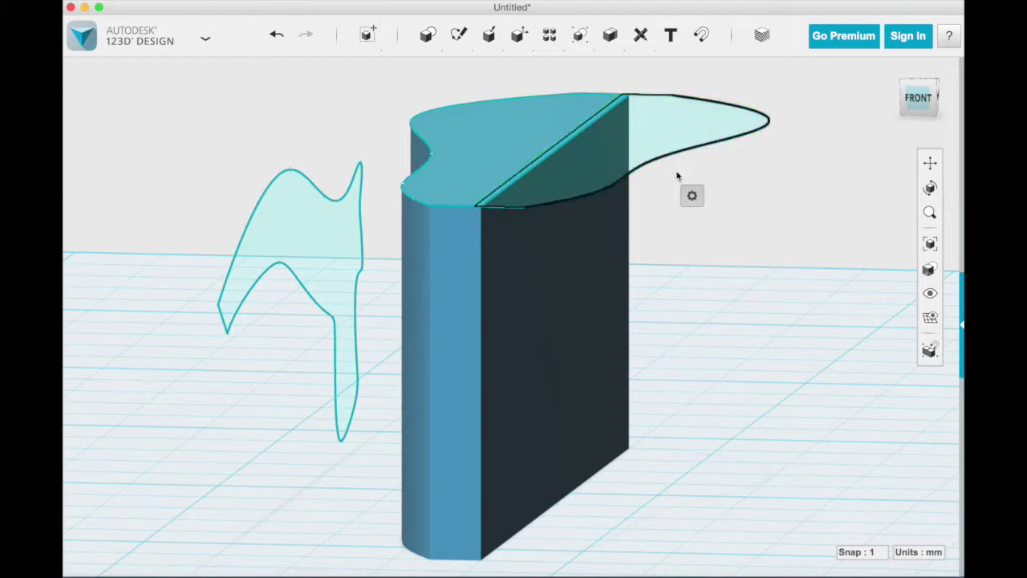
mouse_move(692, 198)
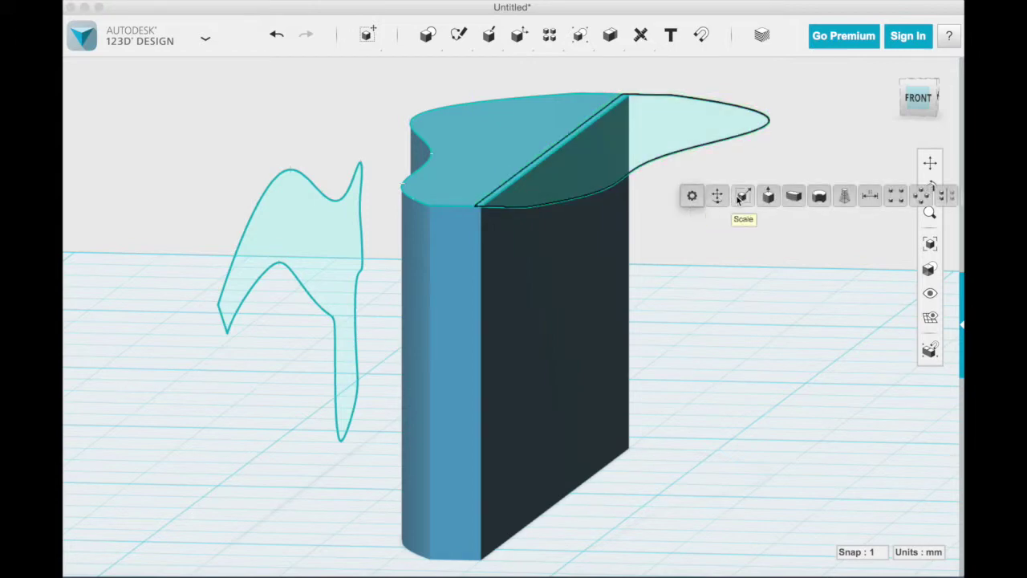
left_click(769, 197)
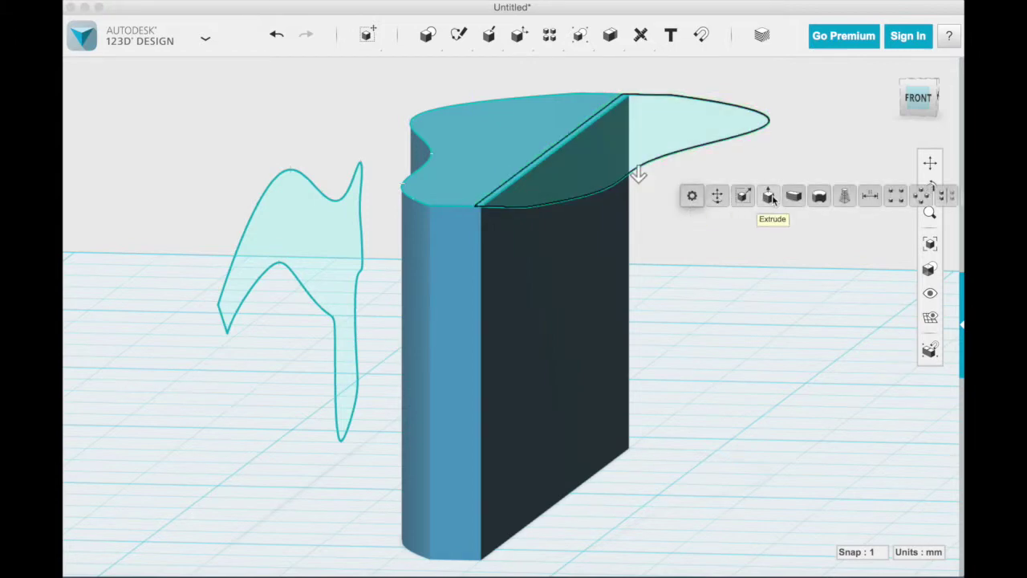
left_click(919, 100)
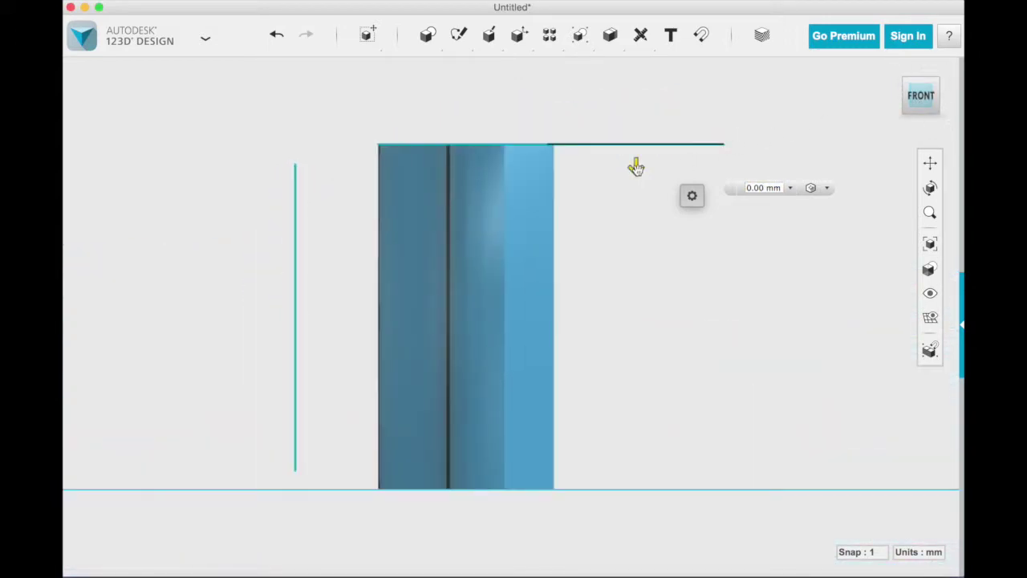
left_click_drag(637, 189, 634, 514)
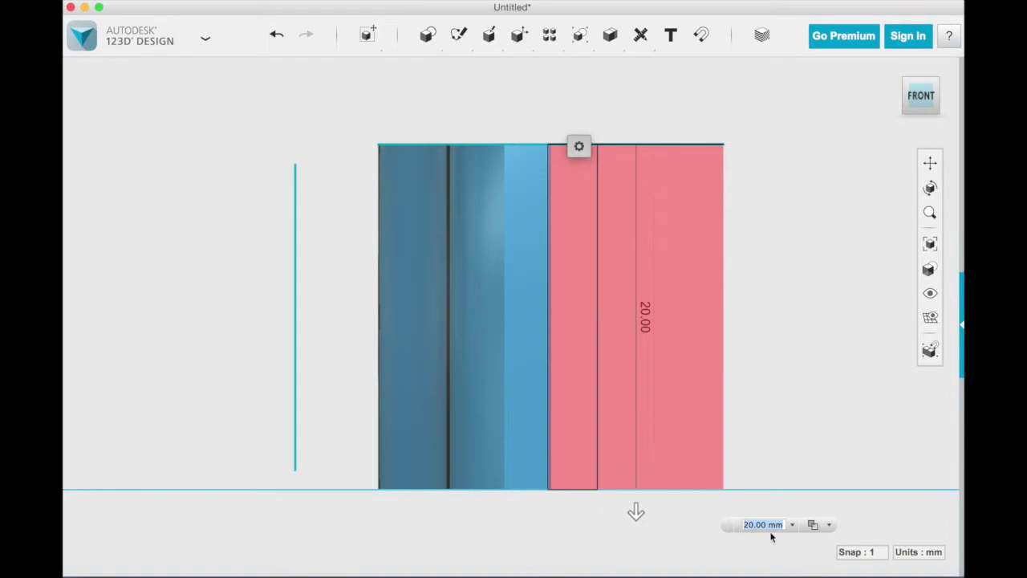
left_click(830, 524)
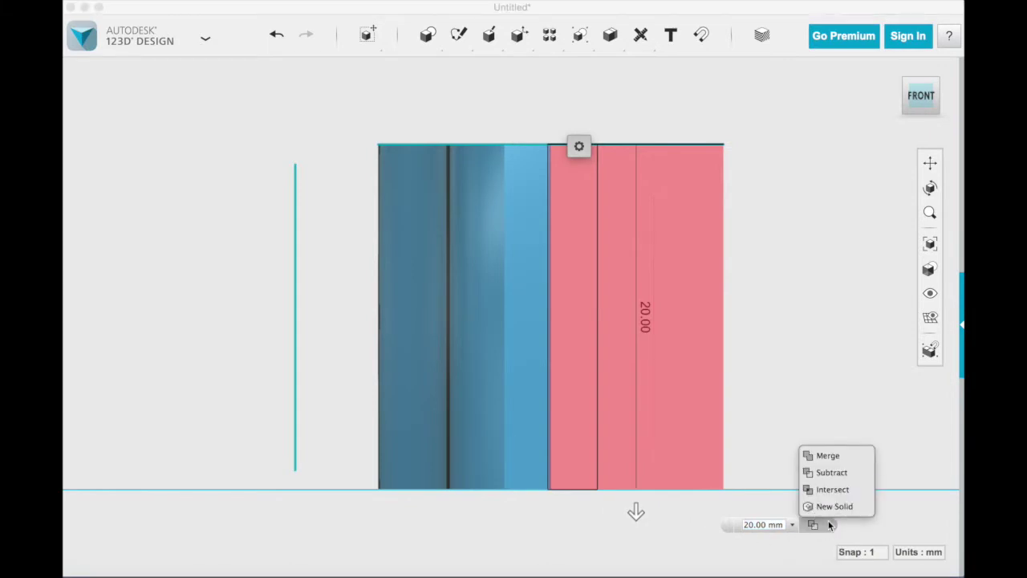
left_click(832, 508)
Merge the two extruded halves into a single solid.
right_click_drag(787, 223, 772, 240)
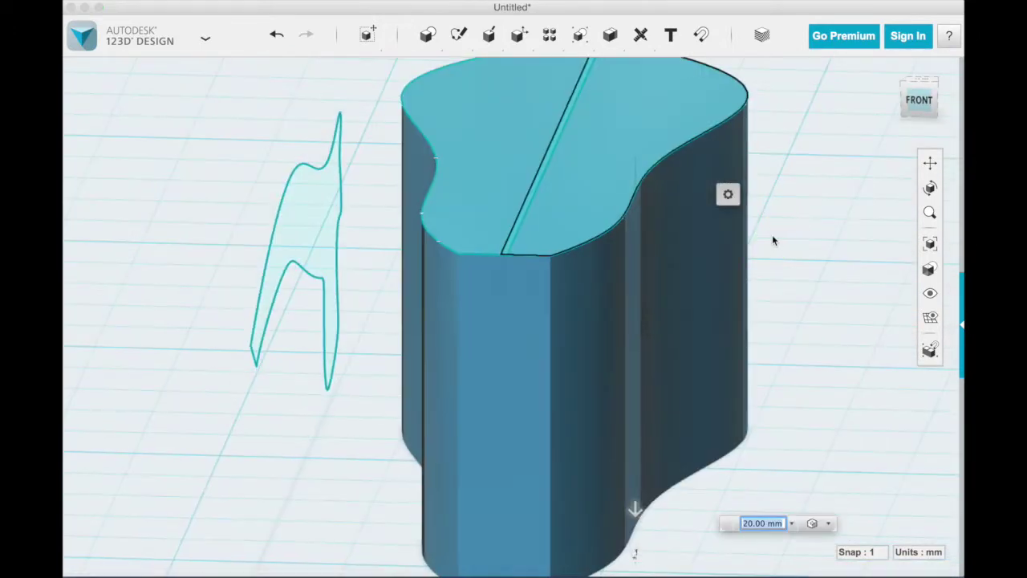
mouse_move(582, 41)
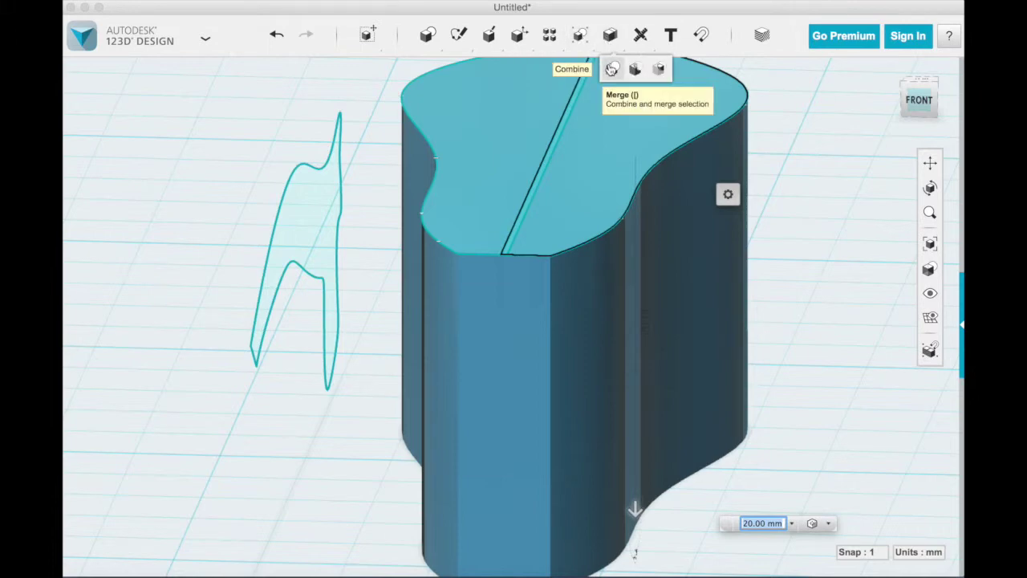
left_click(611, 69)
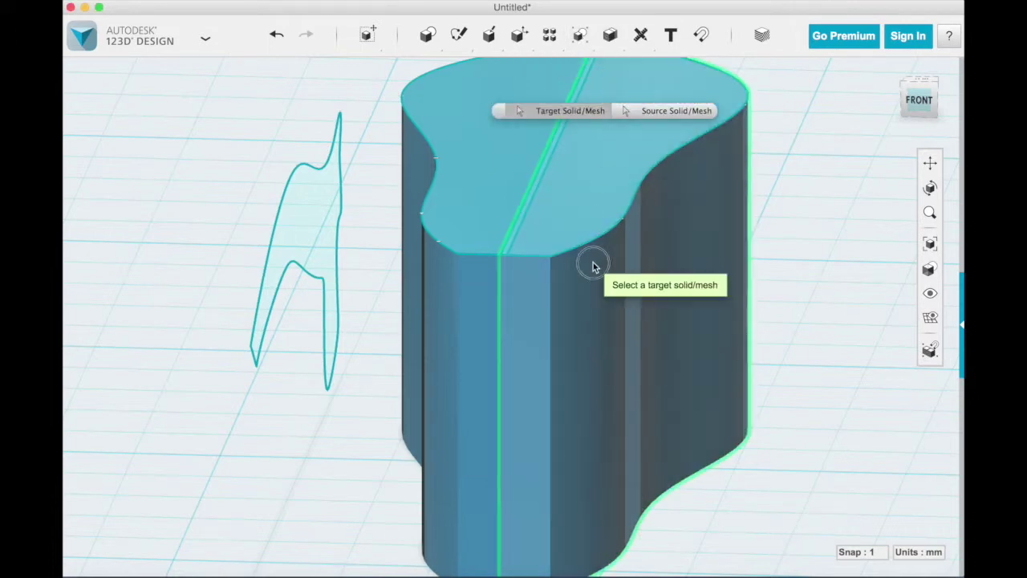
left_click(593, 262)
left_click(496, 180)
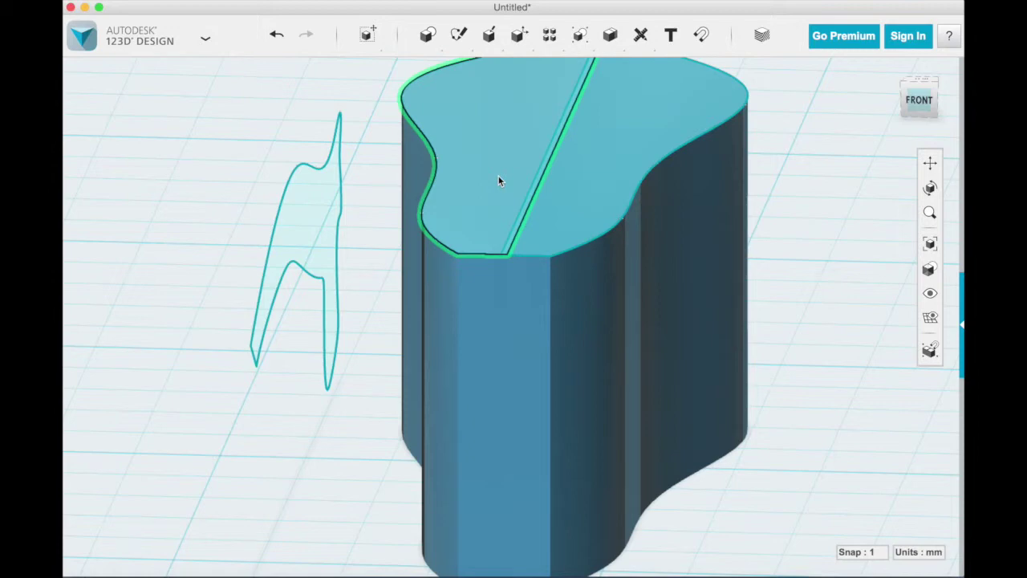
Delete both half-outline sketches from the top of the merged solid.
right_click_drag(780, 279, 745, 294)
left_click(459, 207)
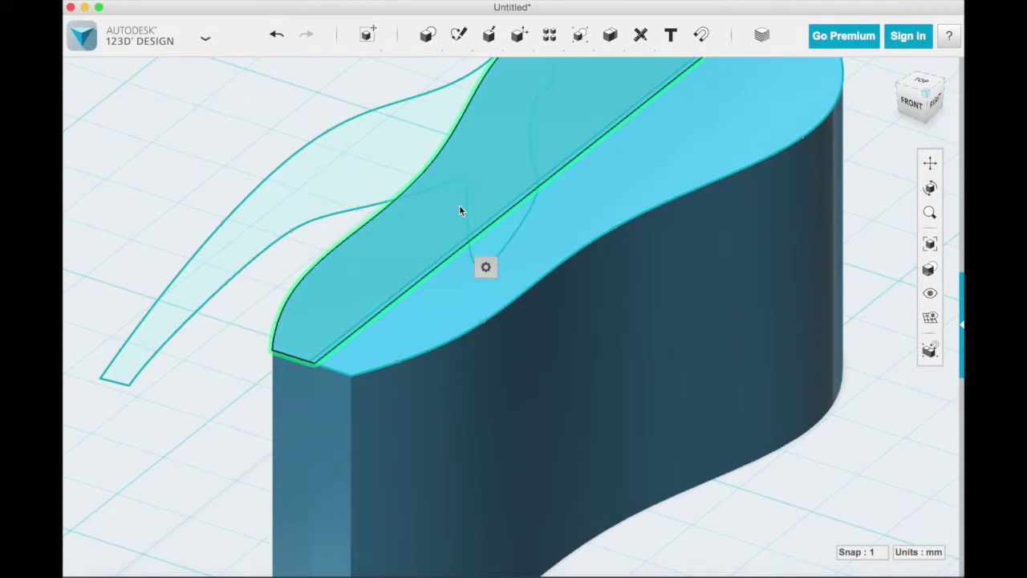
left_click(459, 207)
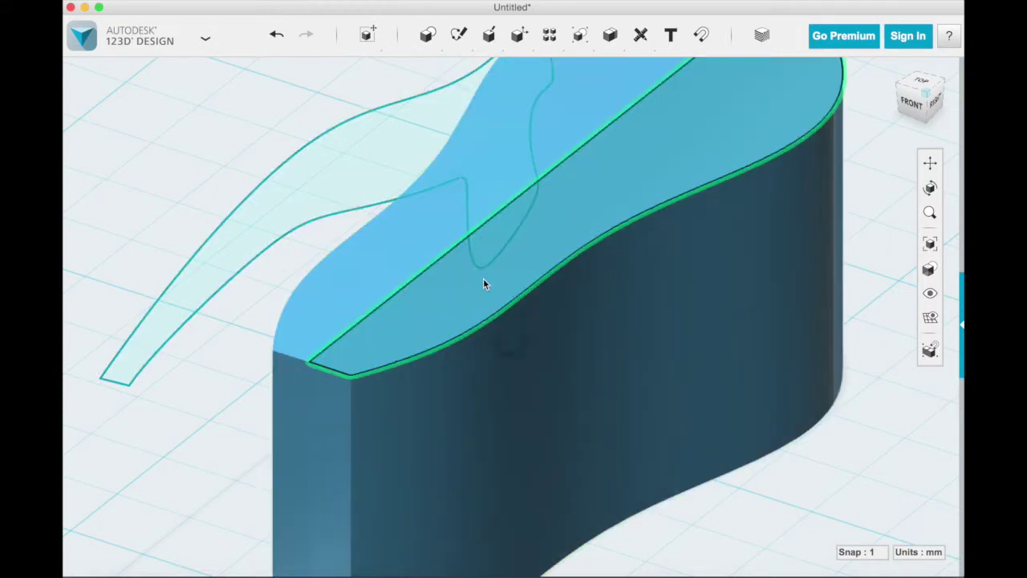
double_click(483, 280)
Extrude the side profile by -31 mm across the full width of the merged solid, using the Intersect option.
mouse_move(483, 281)
right_mouse_down()
mouse_move(564, 284)
mouse_move(635, 252)
mouse_move(545, 284)
right_mouse_up()
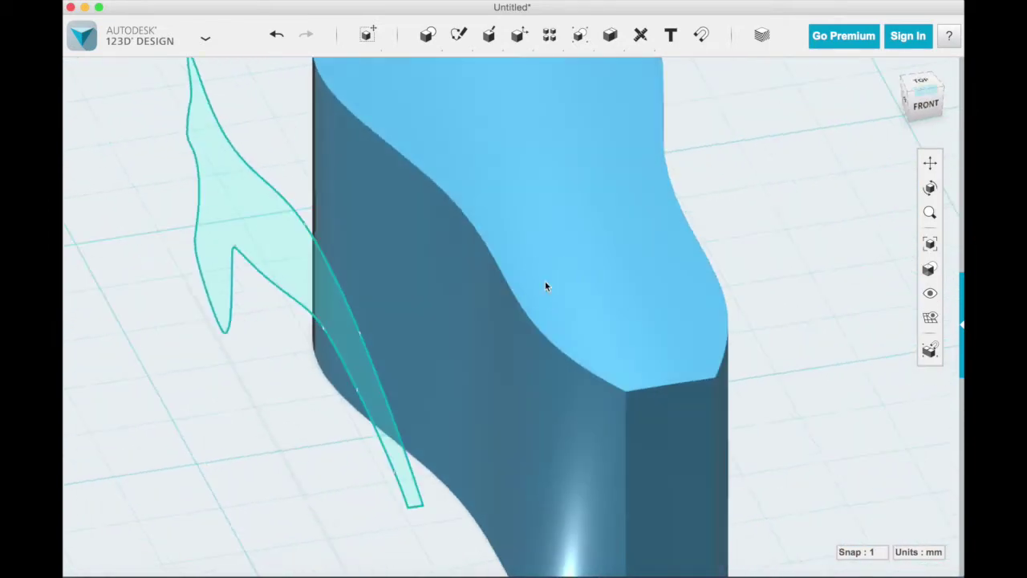
left_click(269, 227)
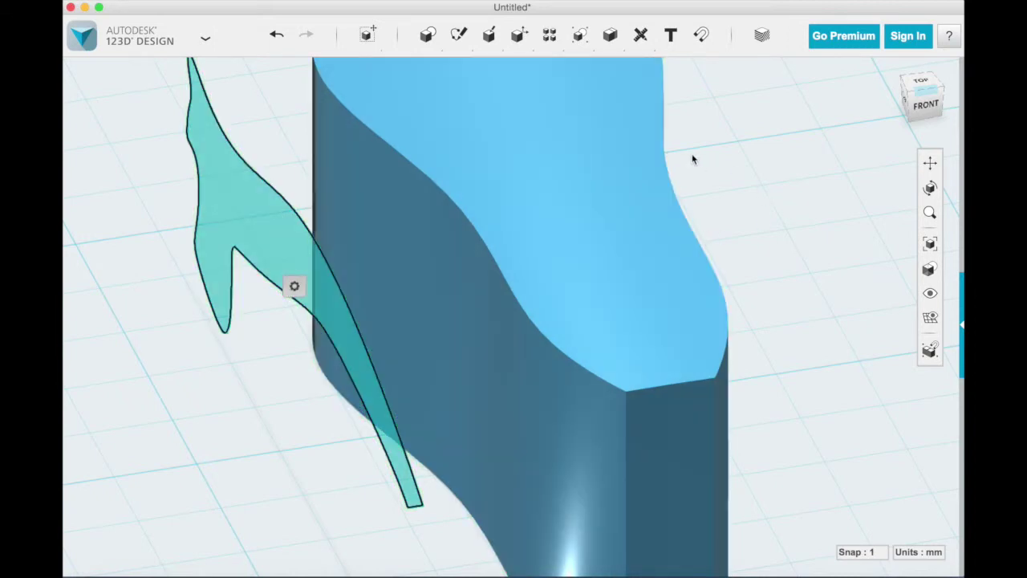
mouse_move(446, 29)
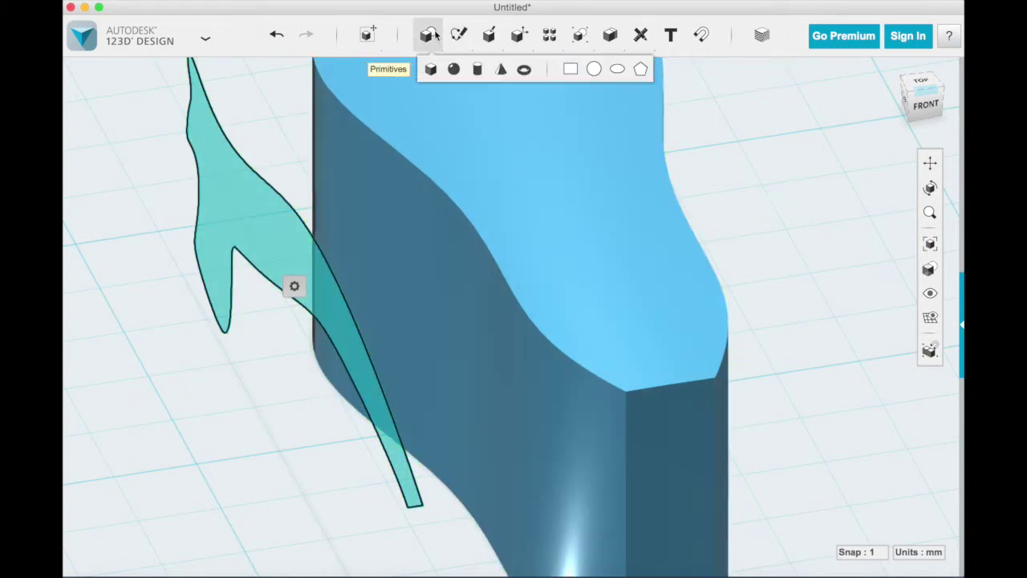
mouse_move(489, 35)
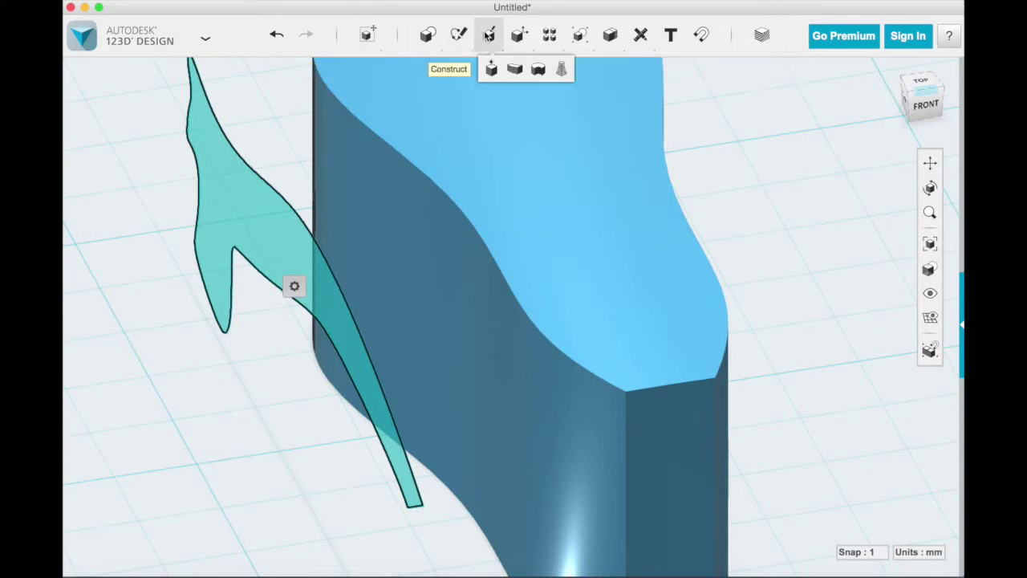
mouse_move(295, 285)
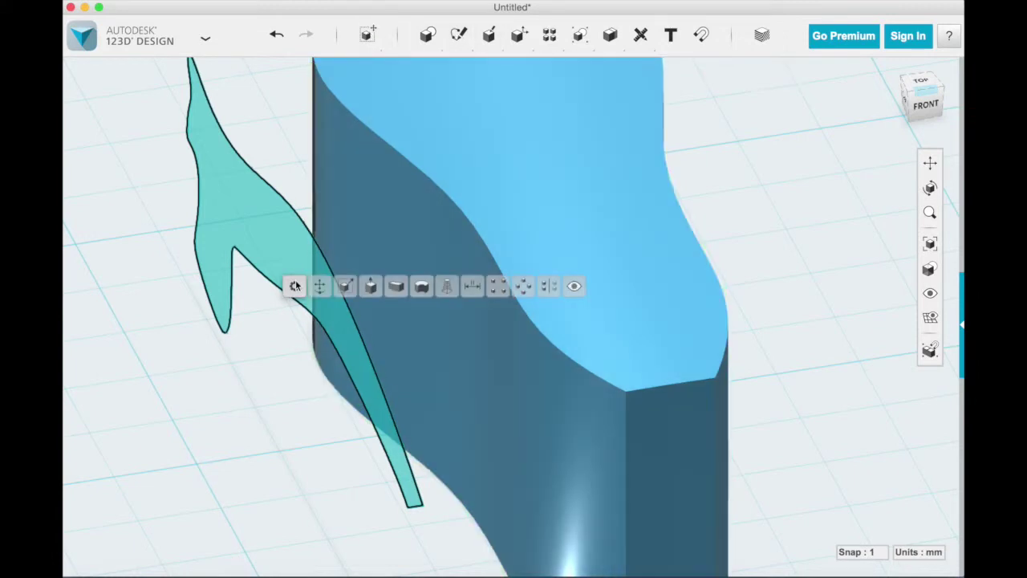
left_click(371, 287)
mouse_move(282, 303)
left_mouse_down()
mouse_move(509, 252)
mouse_move(770, 153)
left_mouse_up()
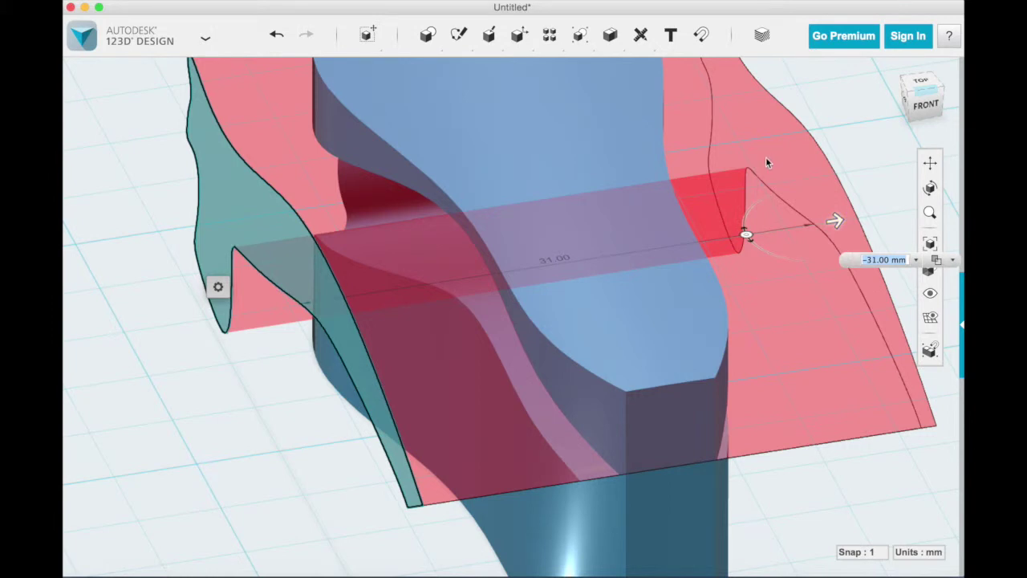
left_click(952, 261)
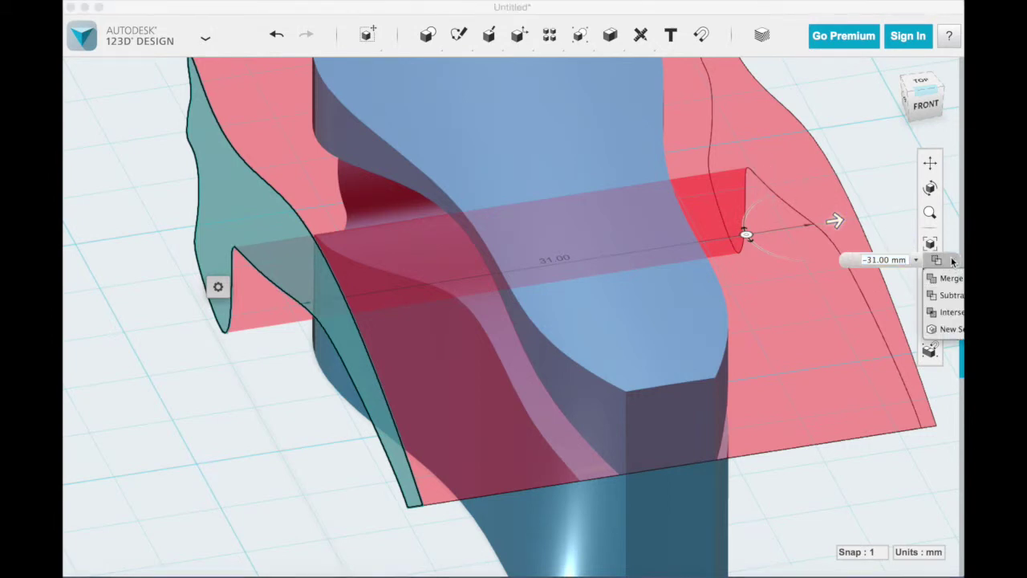
left_click(944, 311)
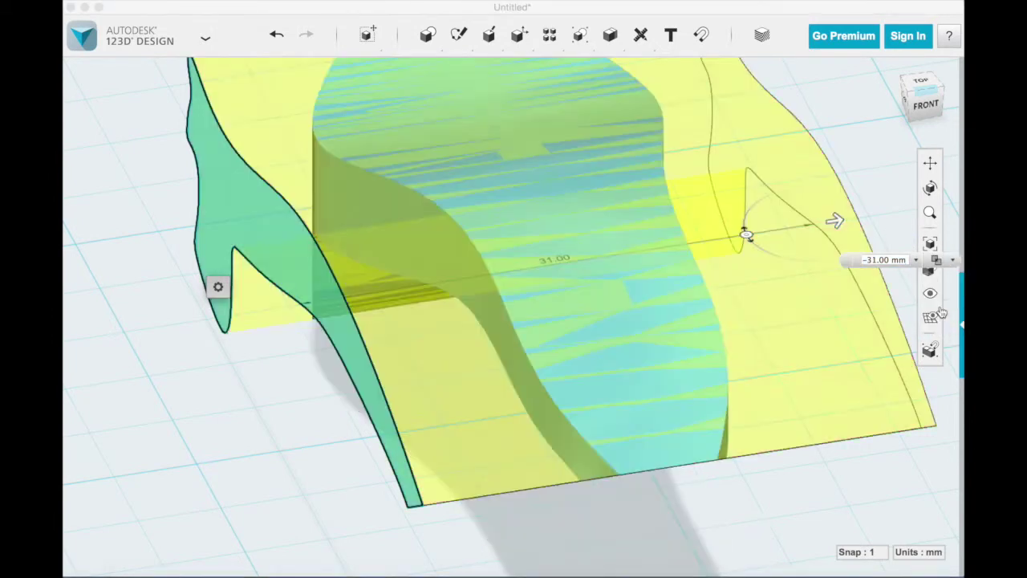
left_click(849, 323)
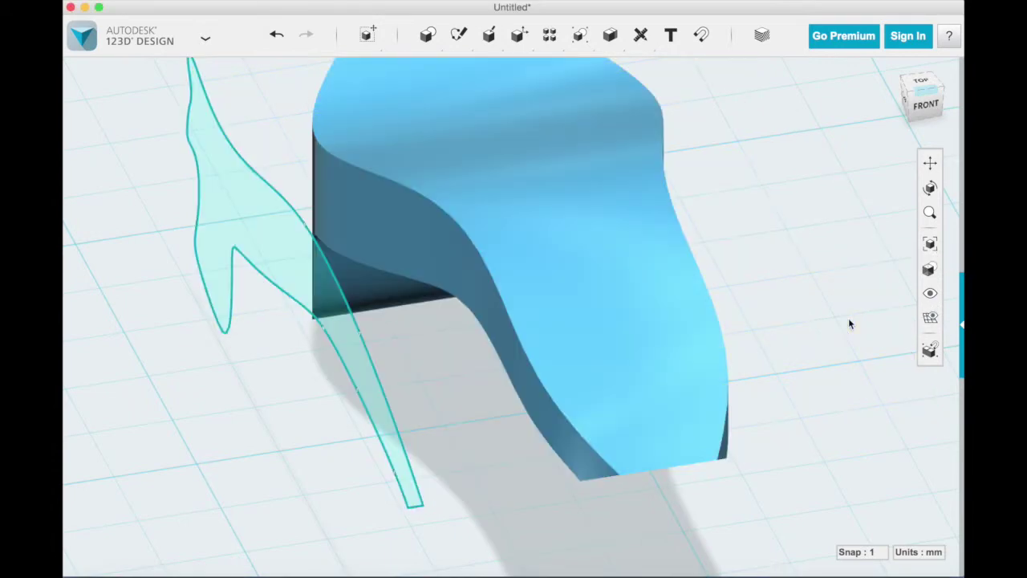
Delete the side profile sketch beside the shaped solid.
right_click_drag(803, 310, 846, 291)
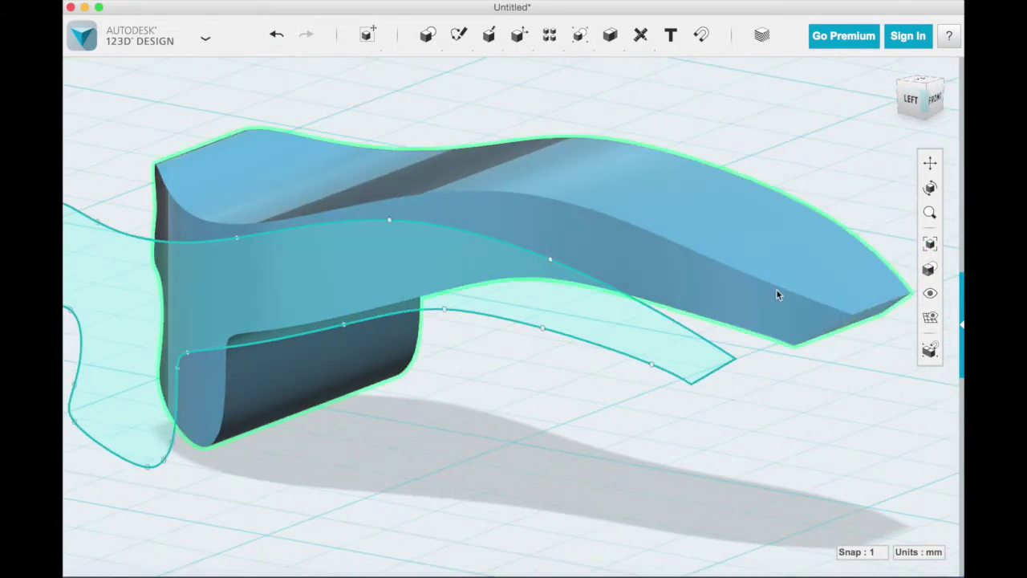
left_click(648, 334)
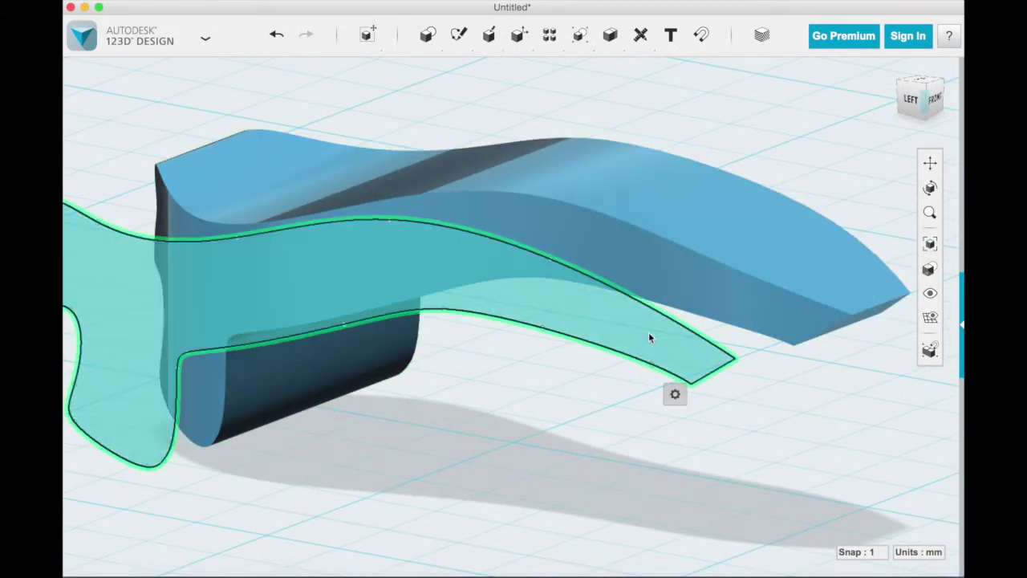
key("Delete")
mouse_move(649, 337)
right_mouse_down()
mouse_move(562, 350)
mouse_move(427, 341)
mouse_move(569, 361)
mouse_move(636, 343)
right_mouse_up()
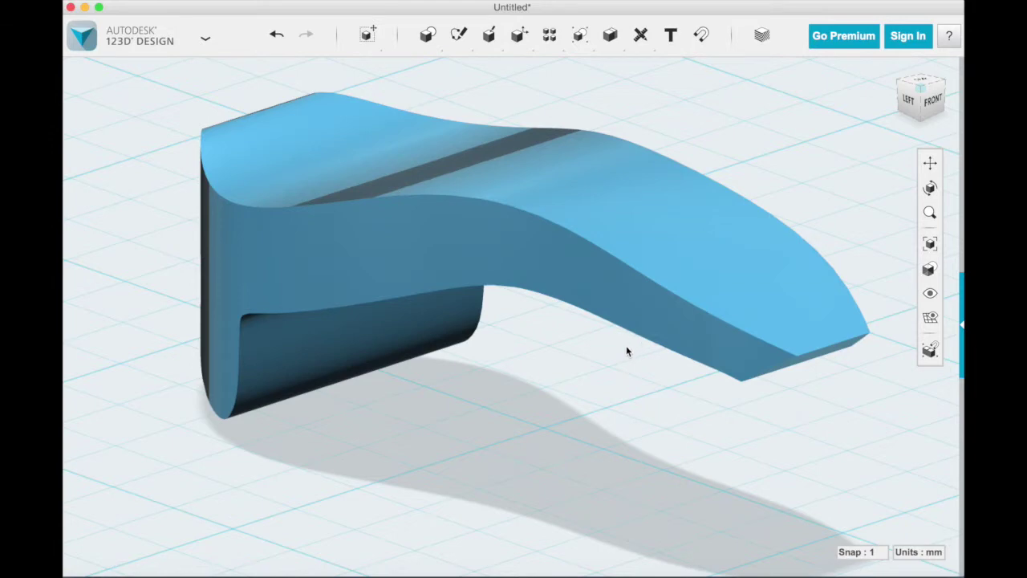
scroll(626, 351, "down", 3)
scroll(625, 355, "up", 4)
scroll(630, 357, "down", 5)
right_click_drag(634, 358, 659, 373)
mouse_move(517, 44)
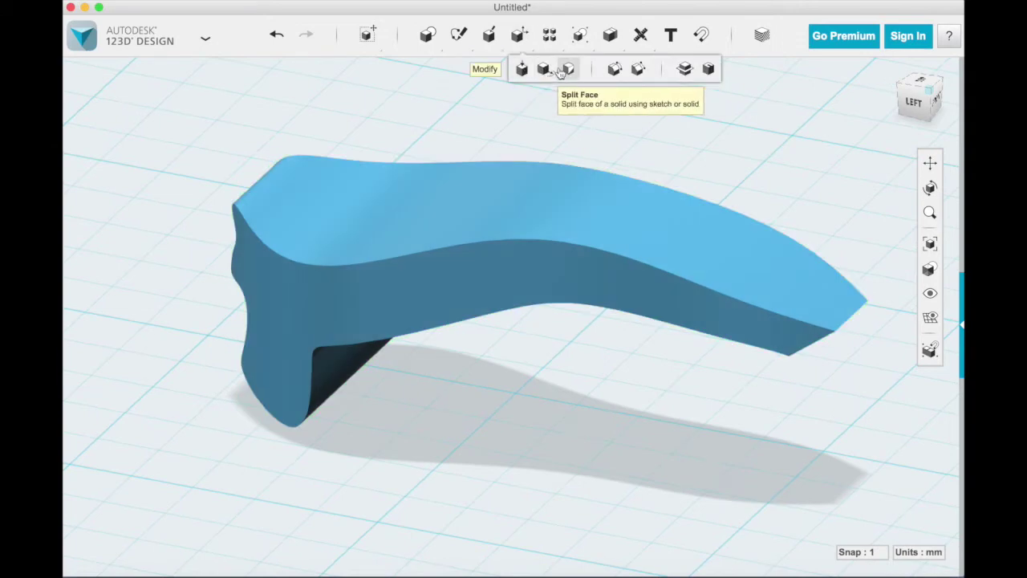
Select the edge chains along both sides of the solid for a Fillet and try a 2 mm radius.
left_click(613, 70)
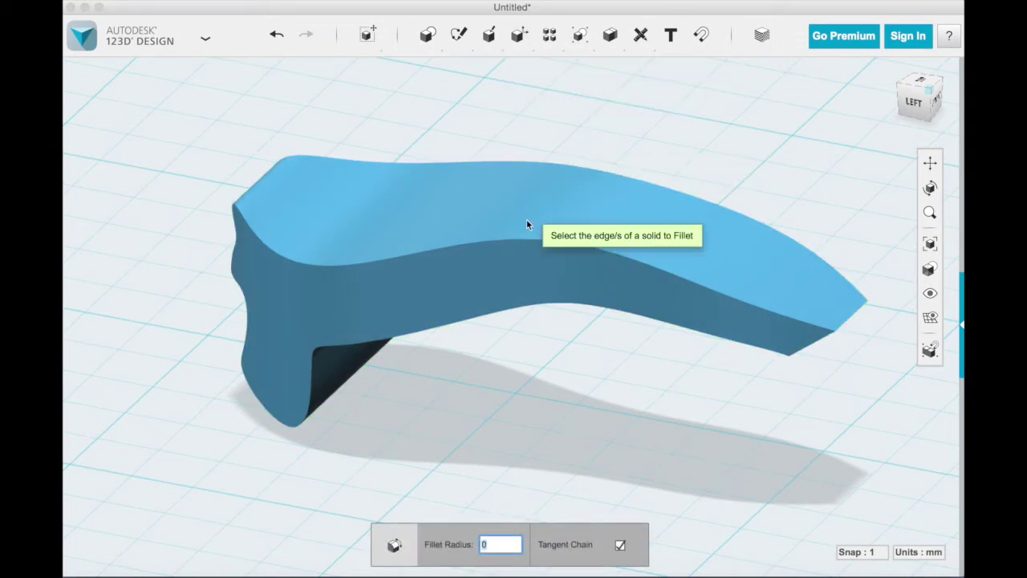
left_click(513, 236)
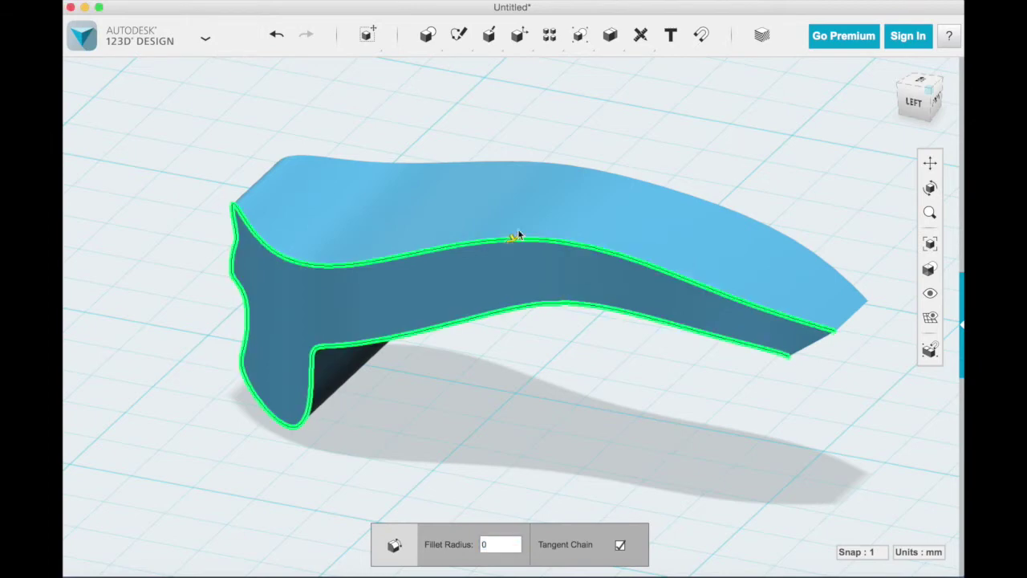
left_click(551, 162)
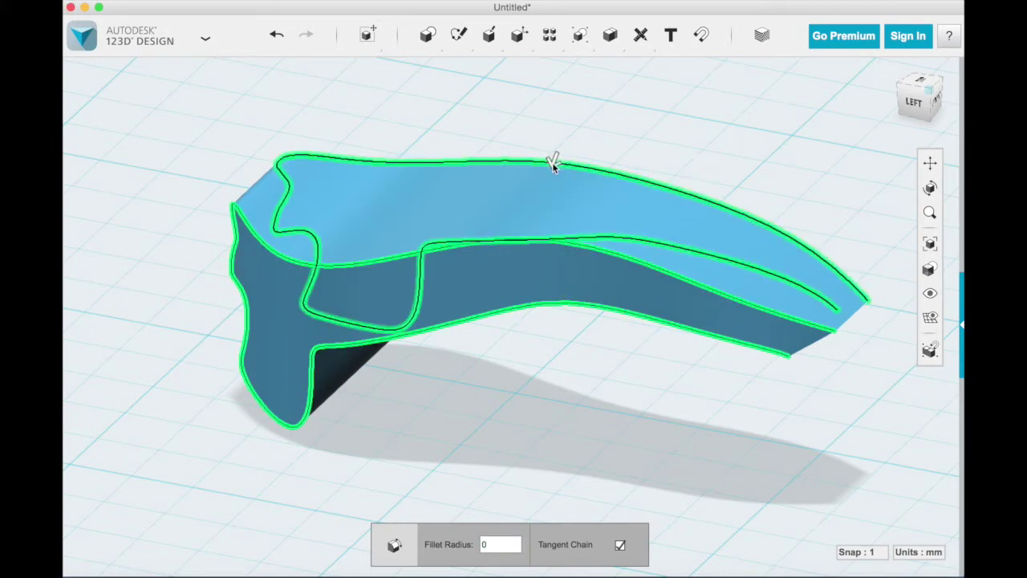
left_click(492, 544)
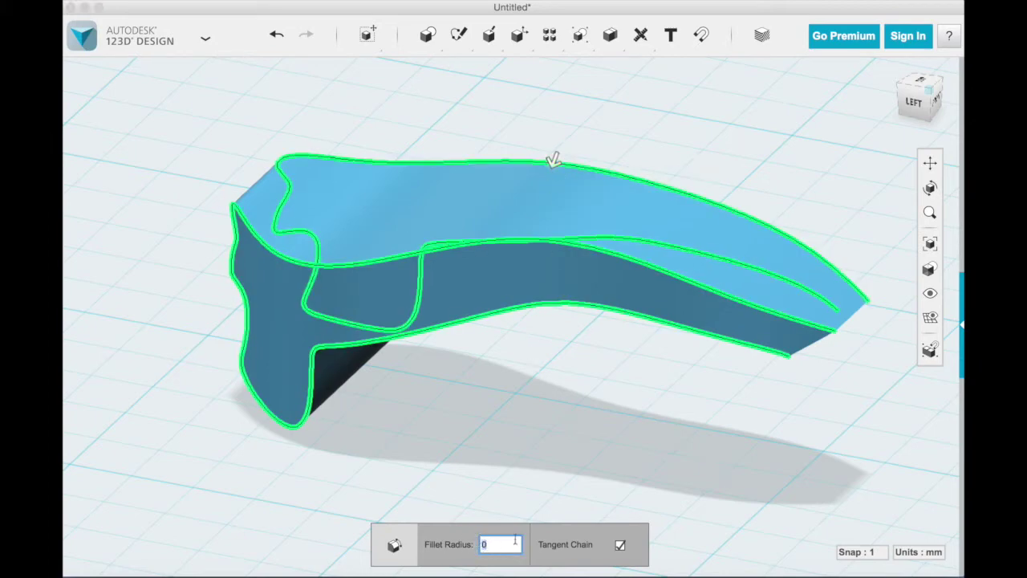
type("2")
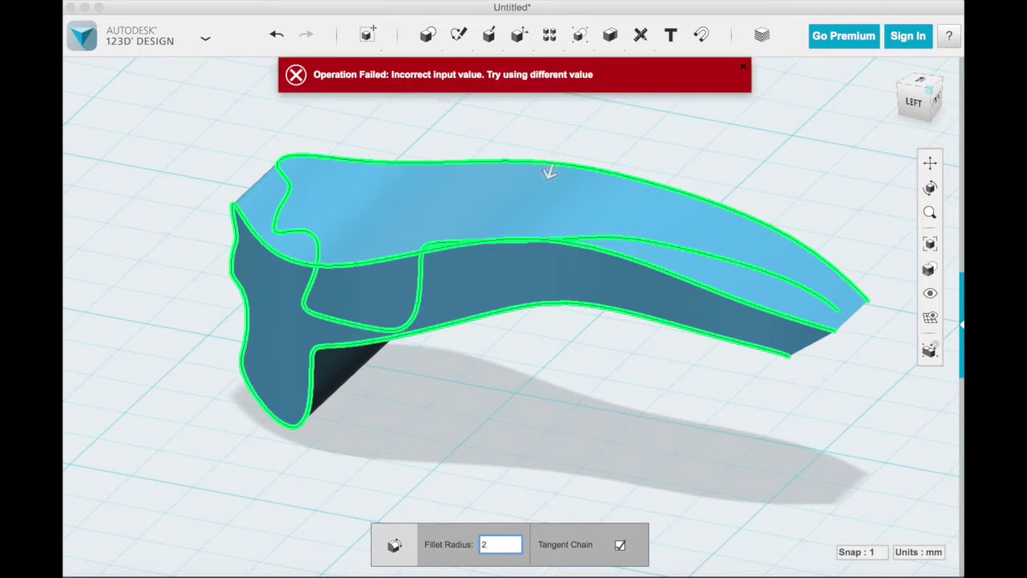
Try fillet radii of 1, 0.5 and 0.1 mm on the selected side edges.
key("BackSpace")
type("0")
key("BackSpace")
type("1")
key("BackSpace")
type("0.5")
key("BackSpace")
key("BackSpace")
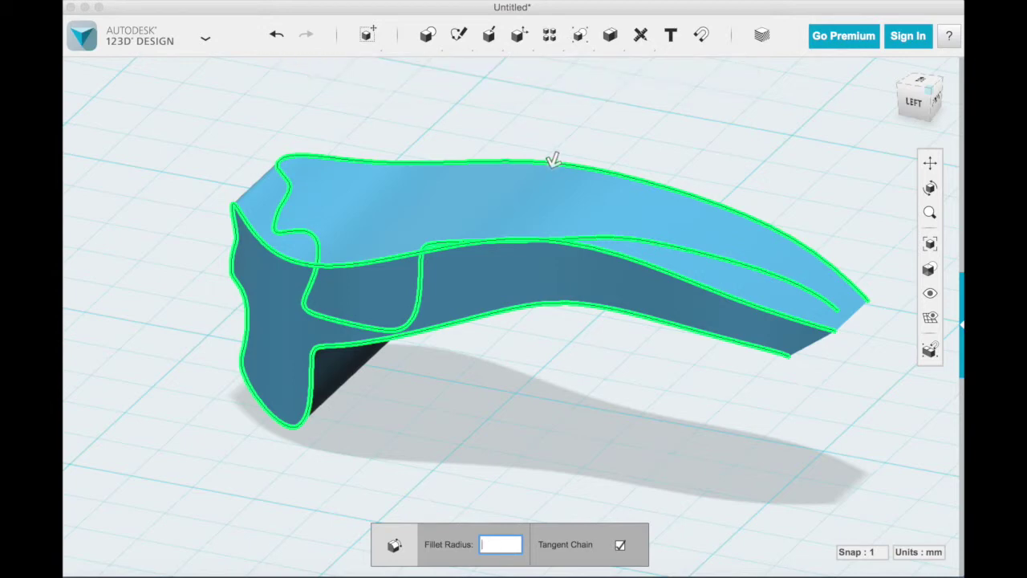
type(".1")
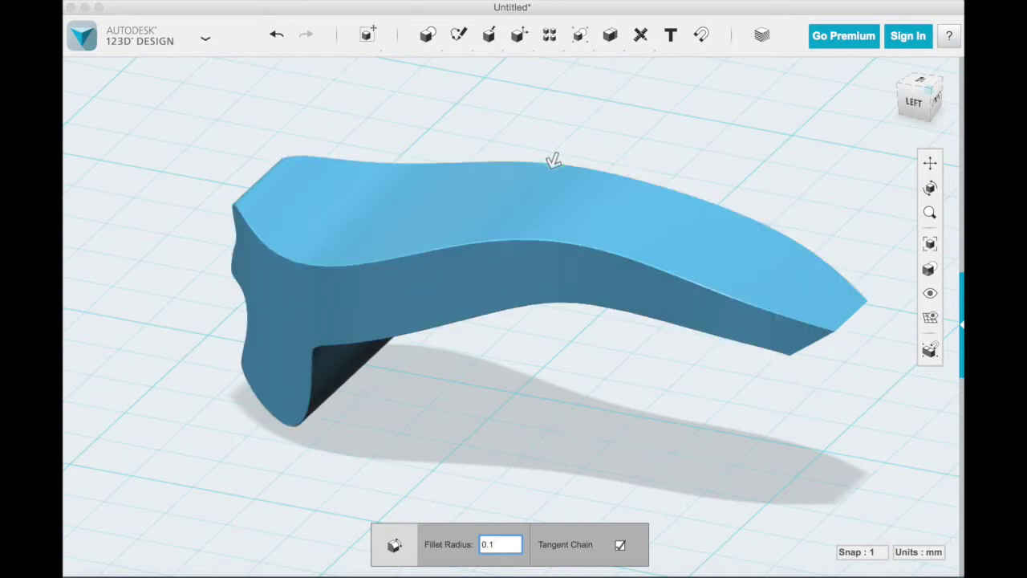
Try fillet radii of 0.3, 0.5 and 0.4 mm on the same side edges.
key("BackSpace")
key("BackSpace")
key("BackSpace")
type("0")
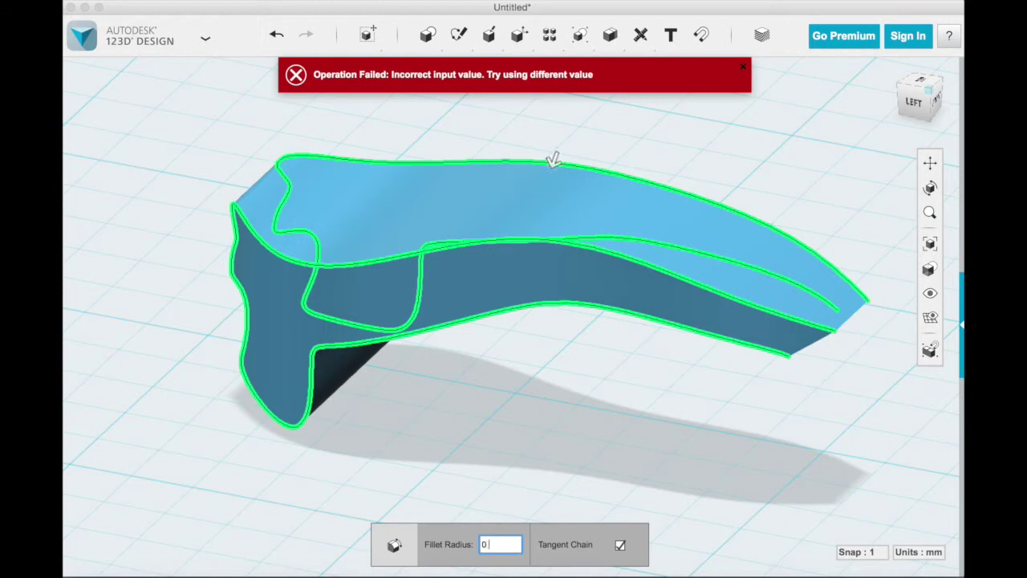
type(".3")
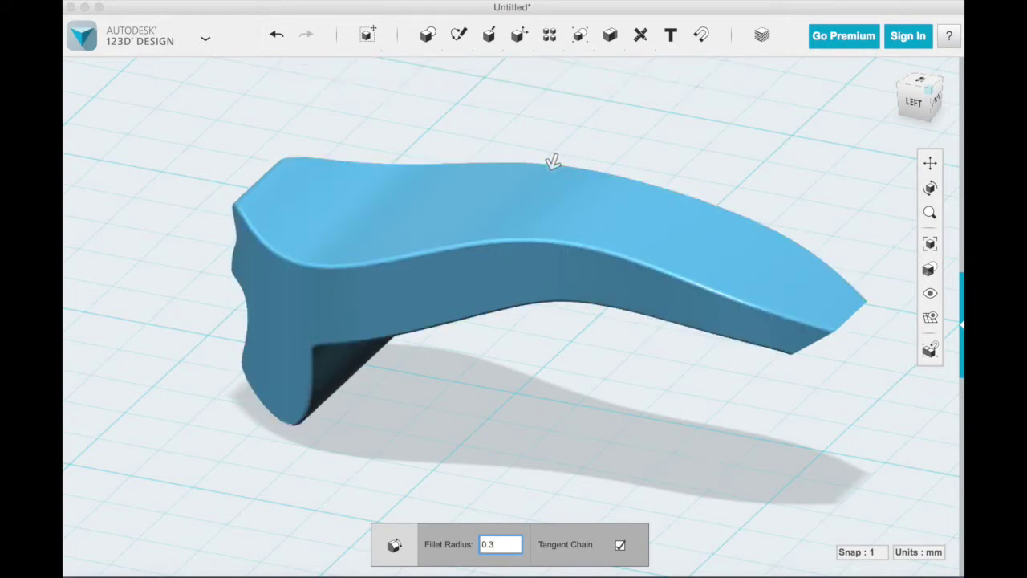
key("BackSpace")
key("BackSpace")
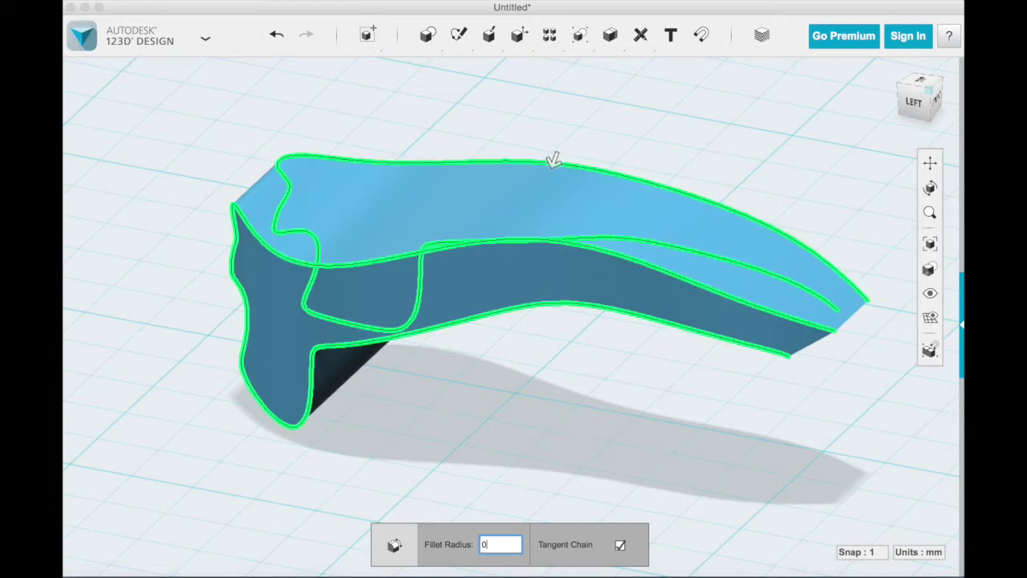
type(".5")
key("BackSpace")
key("BackSpace")
type(".4")
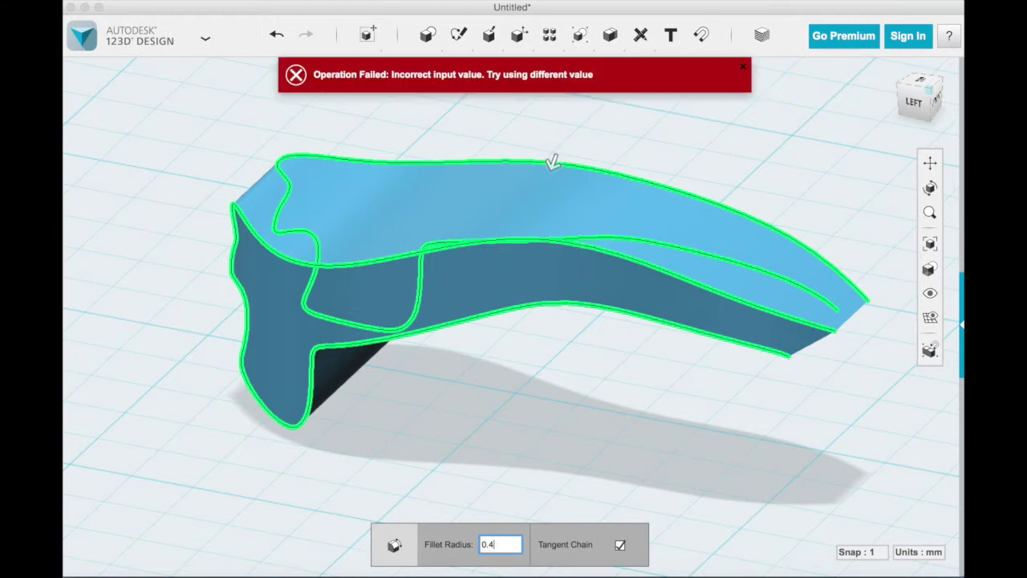
Fillet the edge chains on both sides of the solid with a 0.3 mm radius.
key("BackSpace")
key("BackSpace")
type(".3")
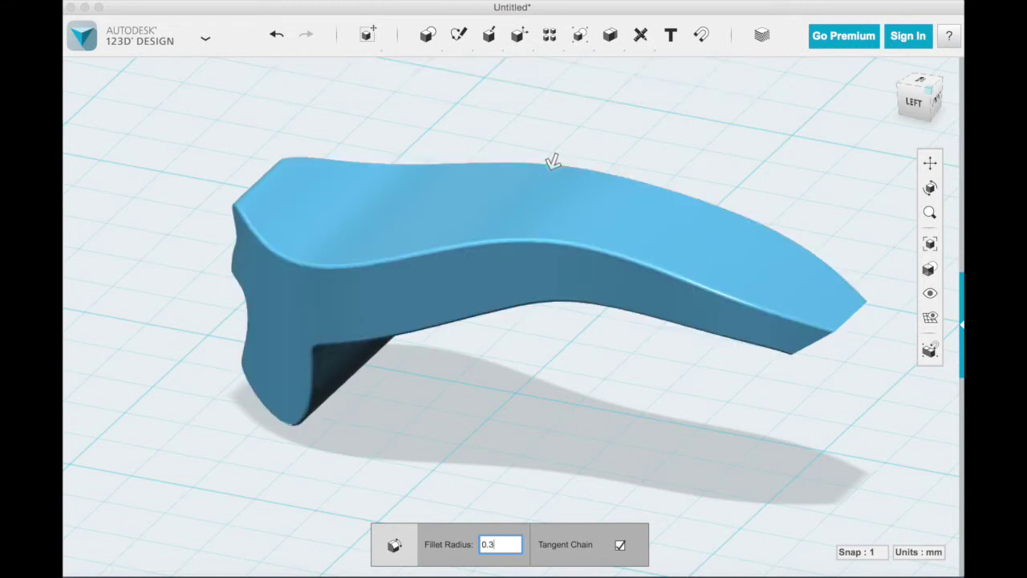
key("Return")
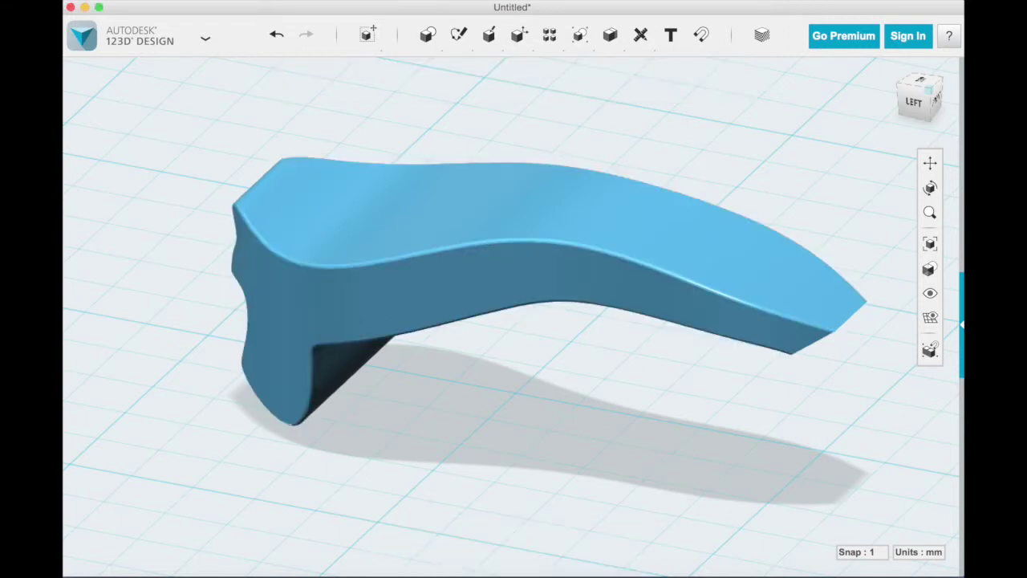
Shell the solid through the small end face at its narrow tip, with an inside thickness of 0.2 mm.
right_click_drag(776, 175, 716, 146)
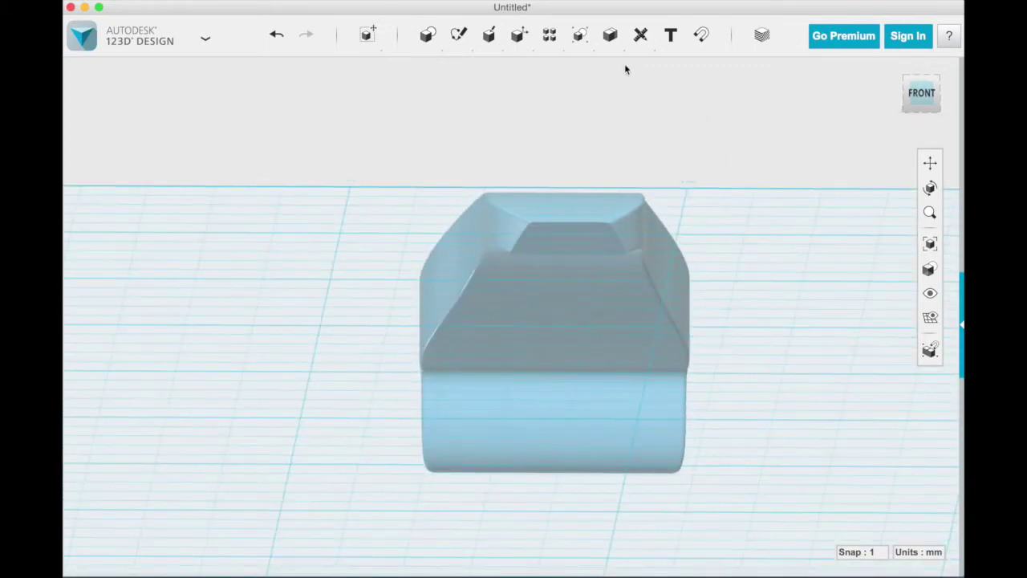
mouse_move(612, 40)
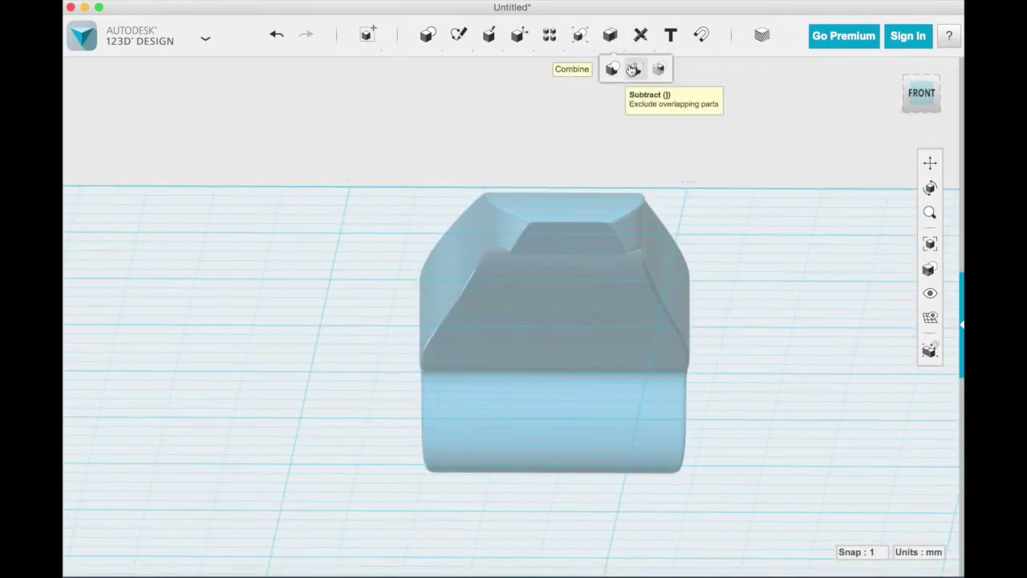
mouse_move(530, 35)
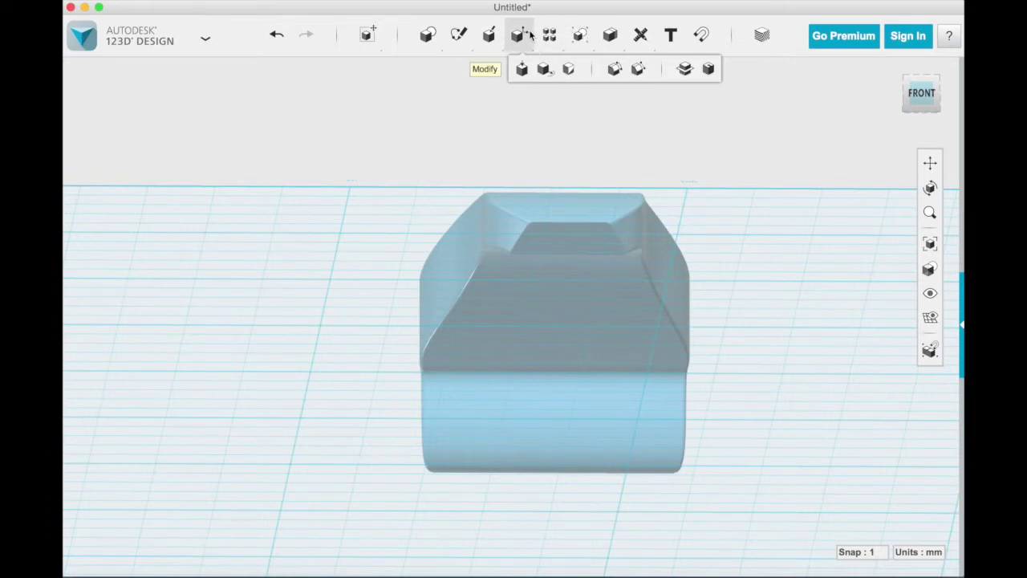
left_click(705, 71)
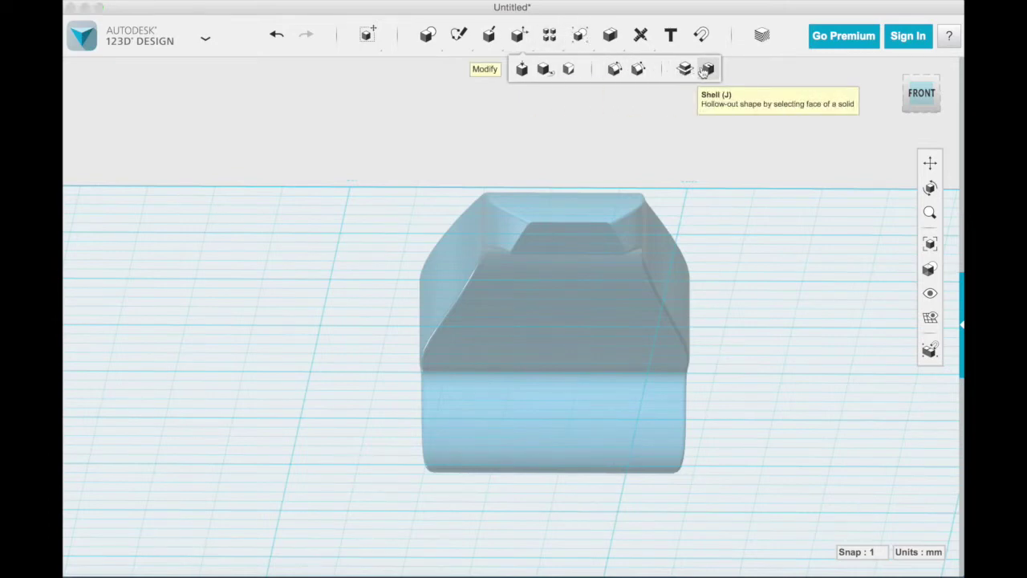
left_click(565, 234)
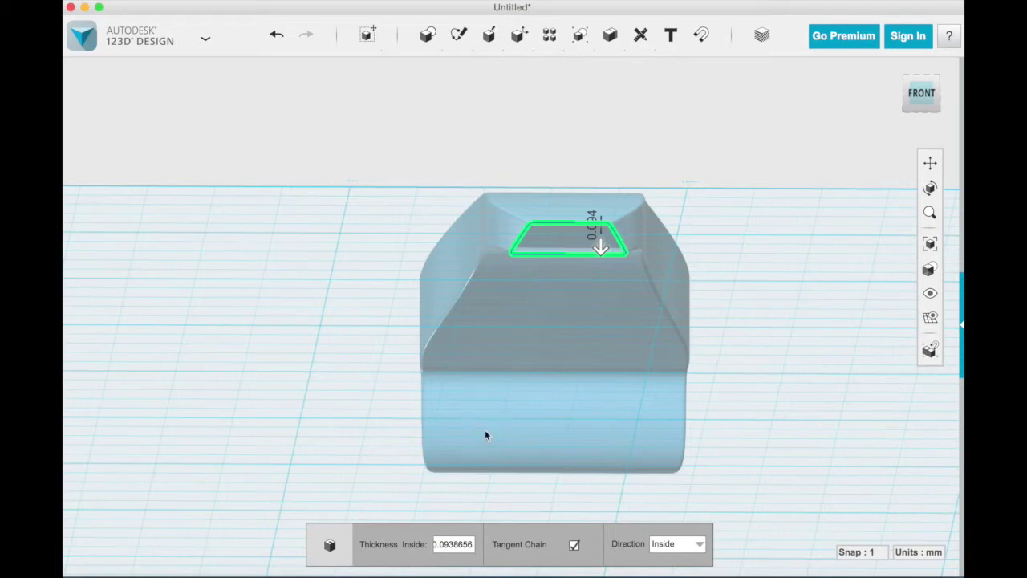
left_click(472, 543)
double_click(472, 543)
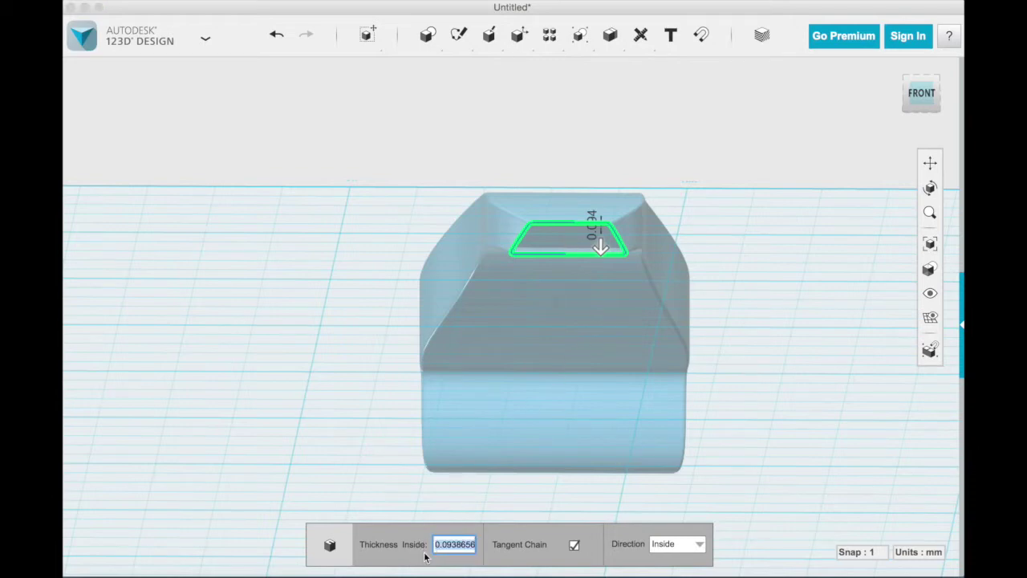
type("0")
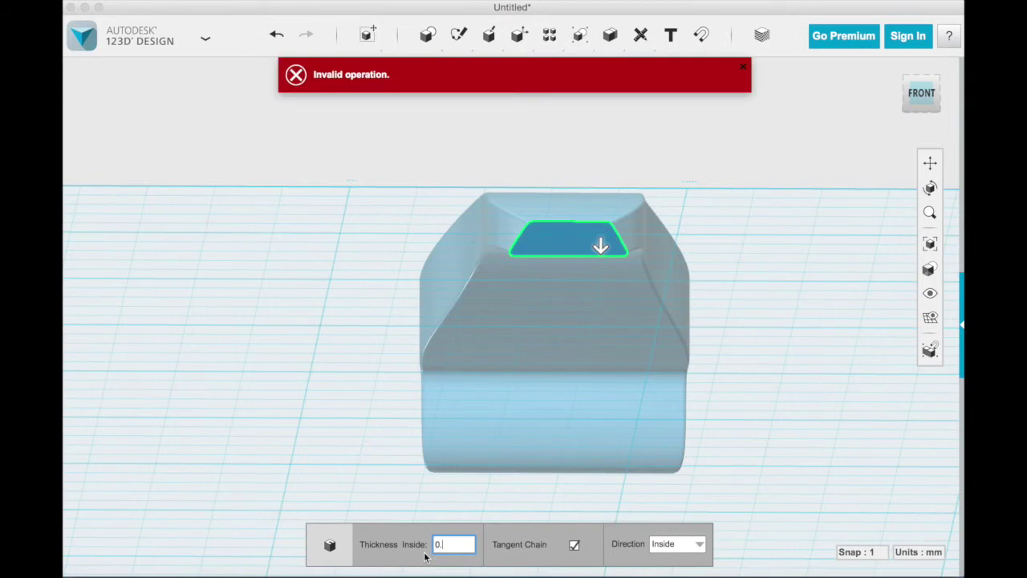
type(".2")
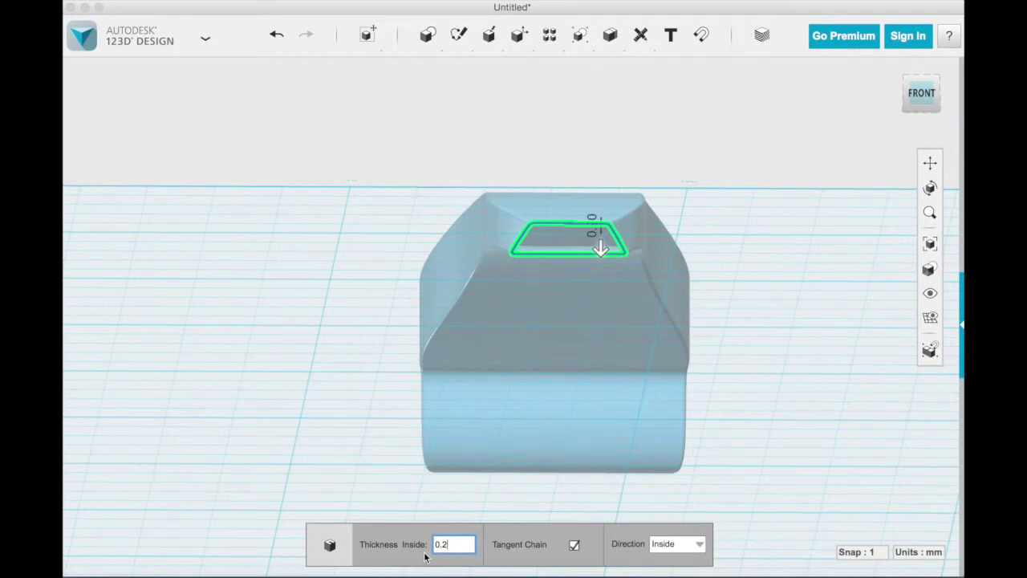
key("Return")
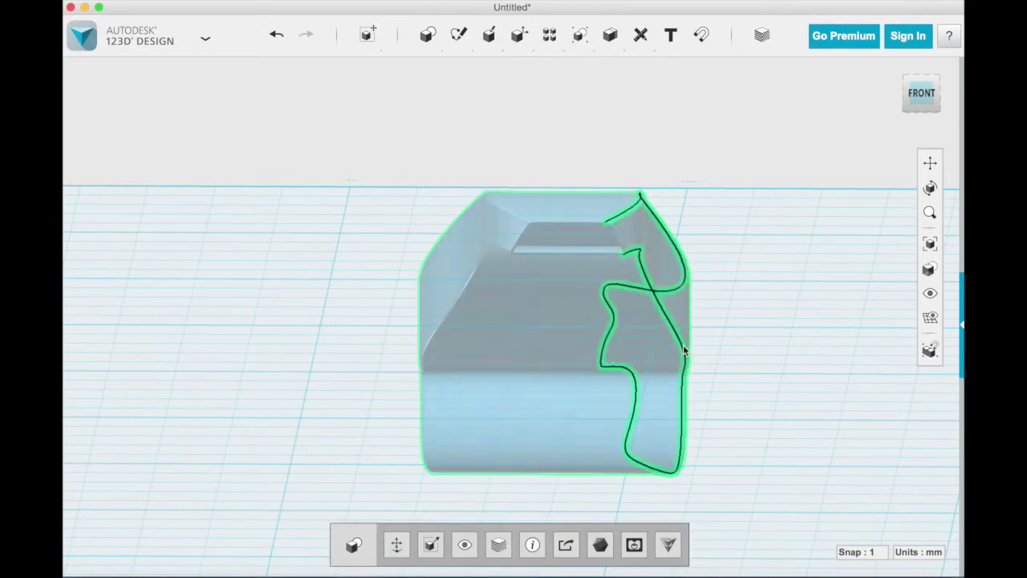
Select the whole solid and open its material settings.
right_click_drag(768, 254, 827, 281)
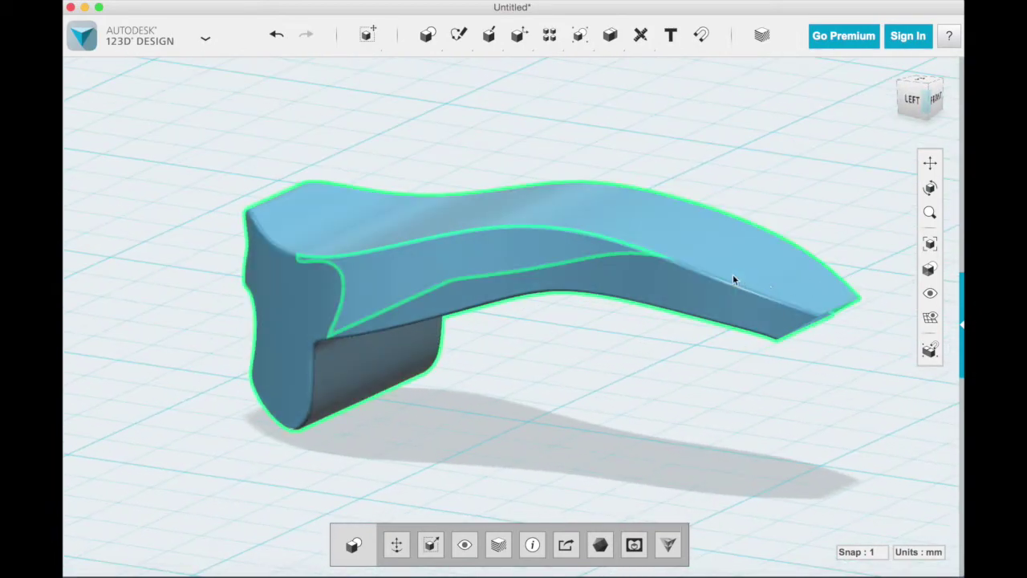
left_click(692, 245)
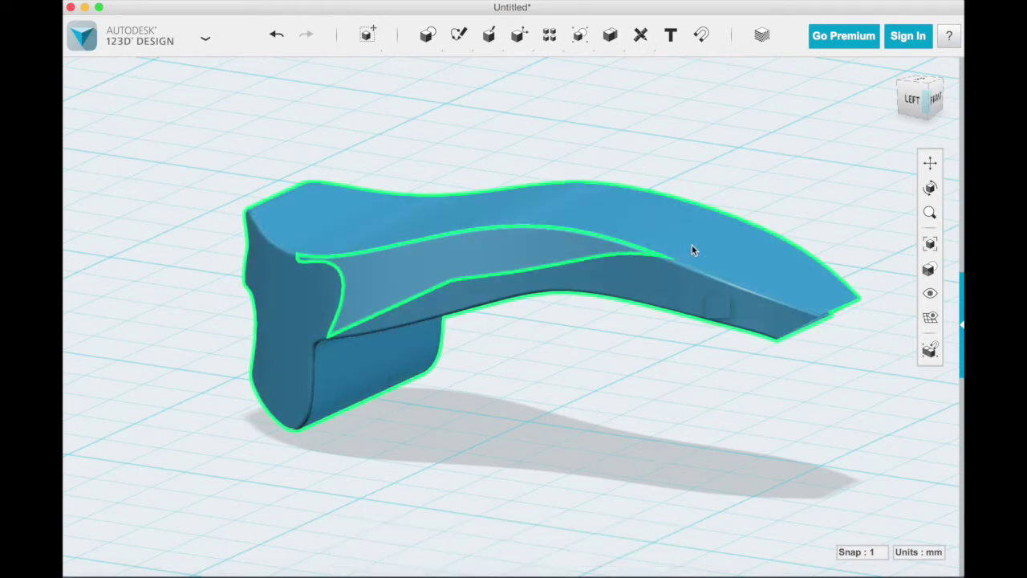
left_click(552, 412)
right_click_drag(520, 379, 529, 377)
left_click_drag(215, 136, 883, 486)
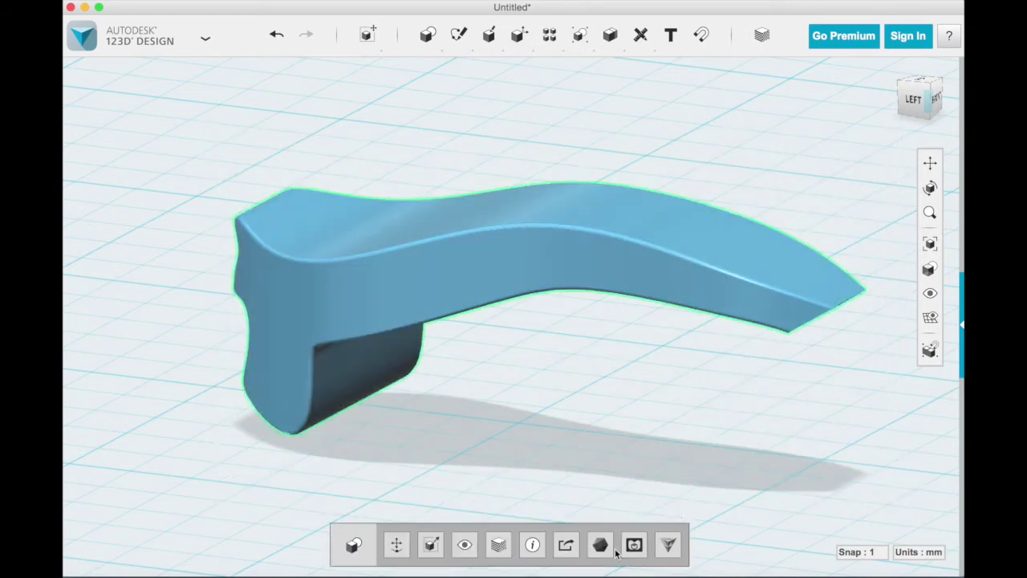
left_click(498, 545)
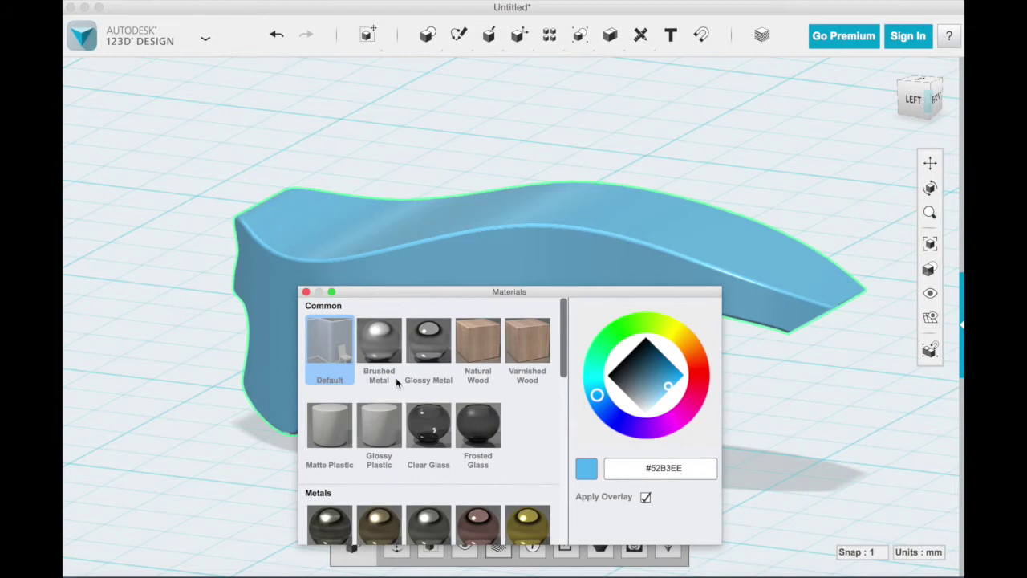
Try the Glossy Metal, Brushed Metal, Bronze, Brass, Aluminum and Chrome materials on the solid, switching off the colour overlay.
left_click(420, 345)
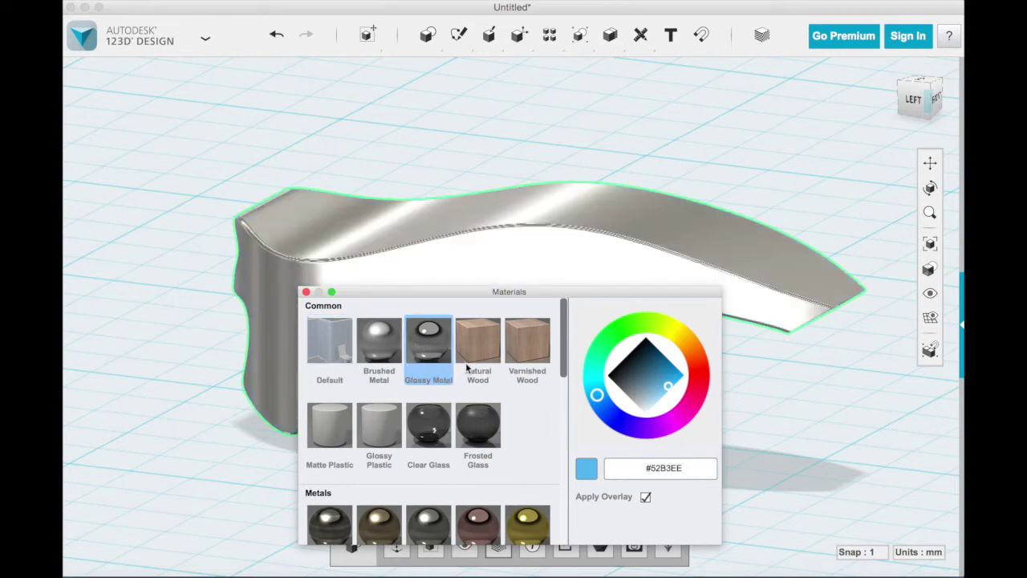
left_click(646, 497)
left_click(380, 354)
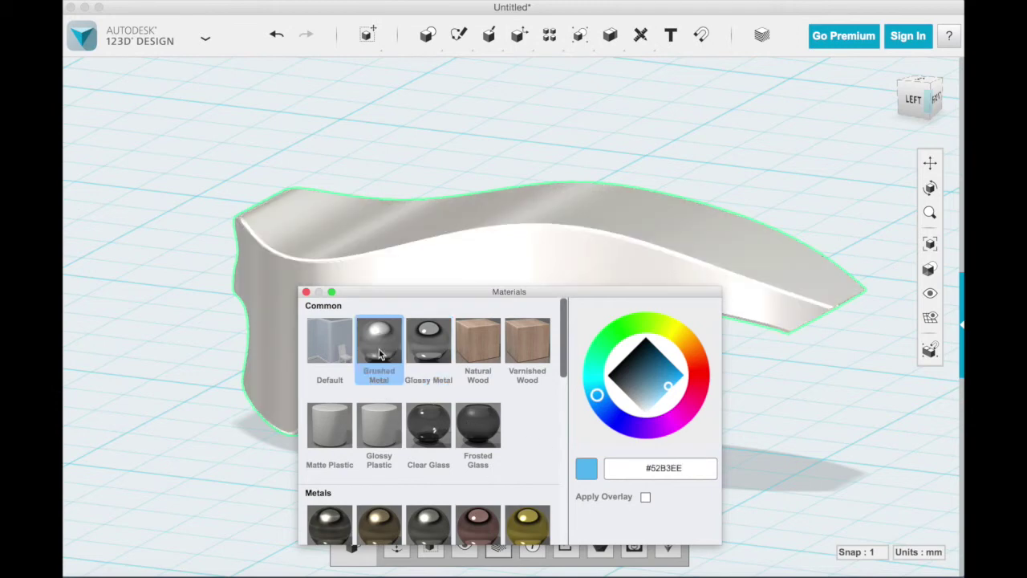
left_click(428, 524)
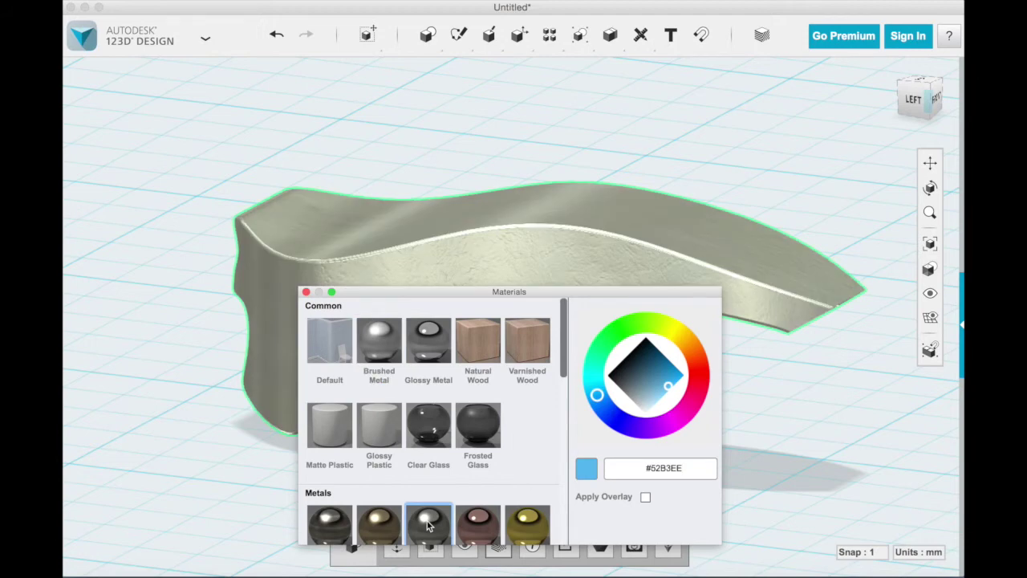
left_click(387, 527)
left_click(334, 527)
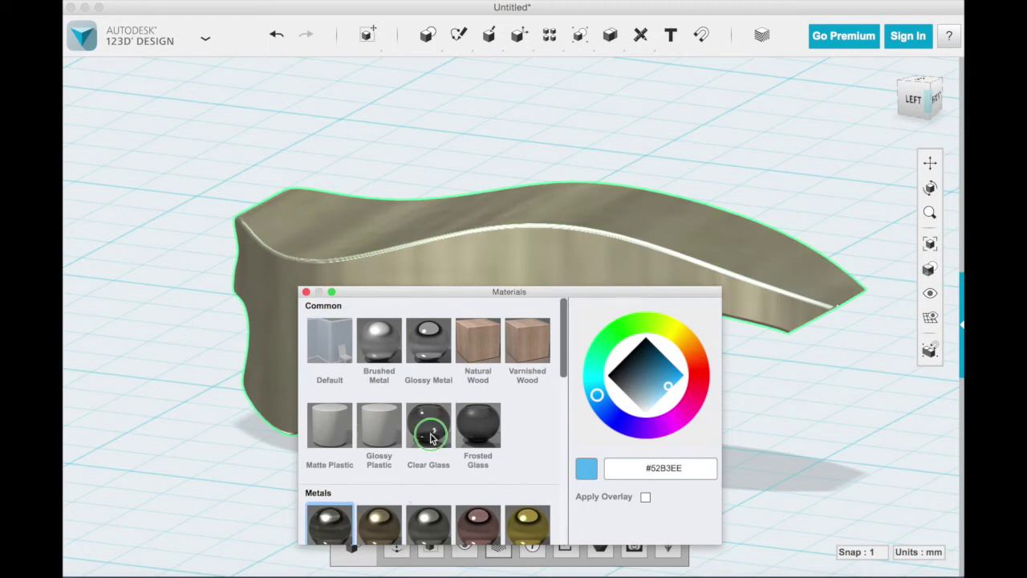
left_click_drag(565, 351, 565, 393)
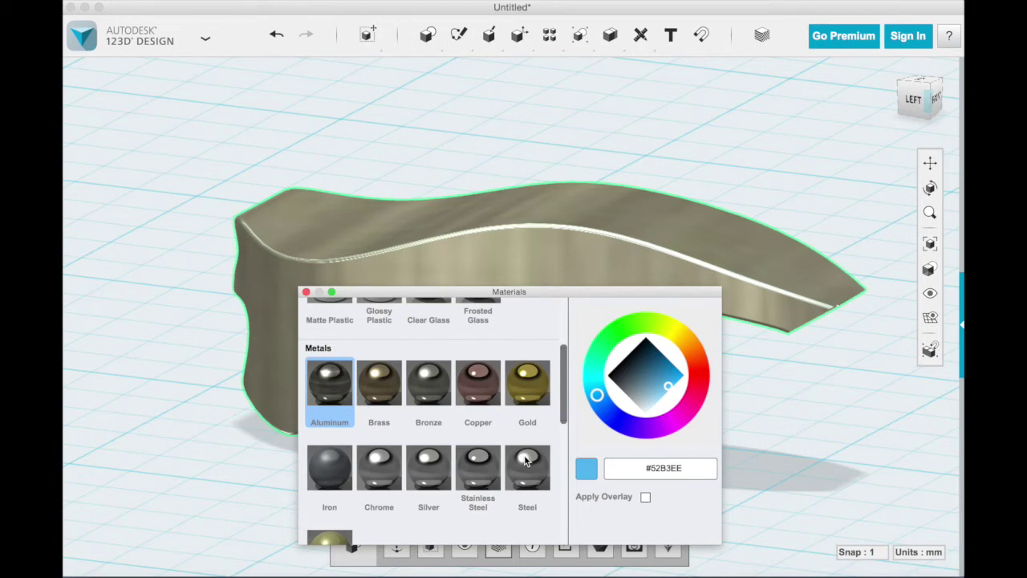
left_click(380, 475)
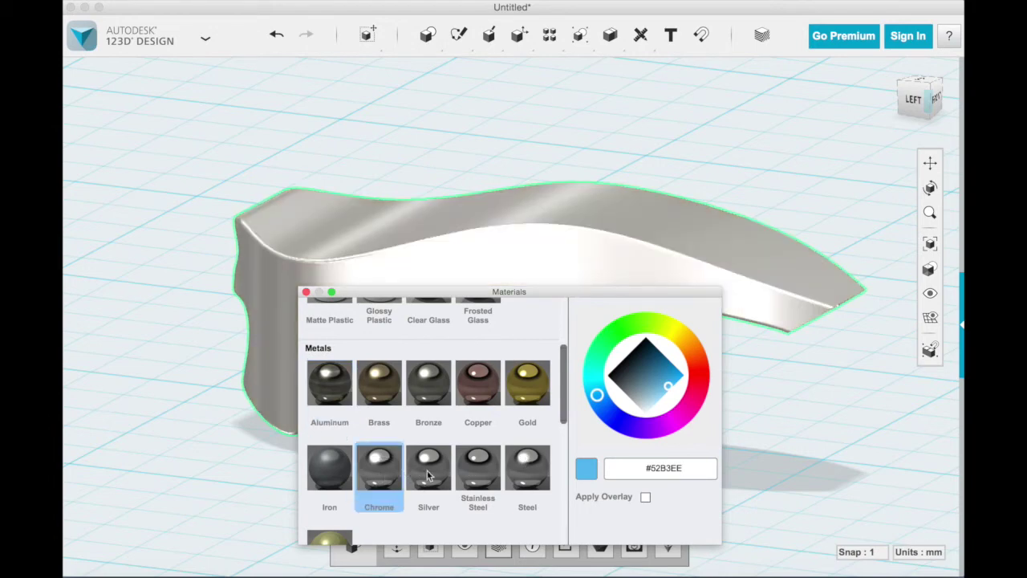
Apply the Stainless Steel material to the solid with the #52B3EE colour overlay switched on.
left_click(473, 471)
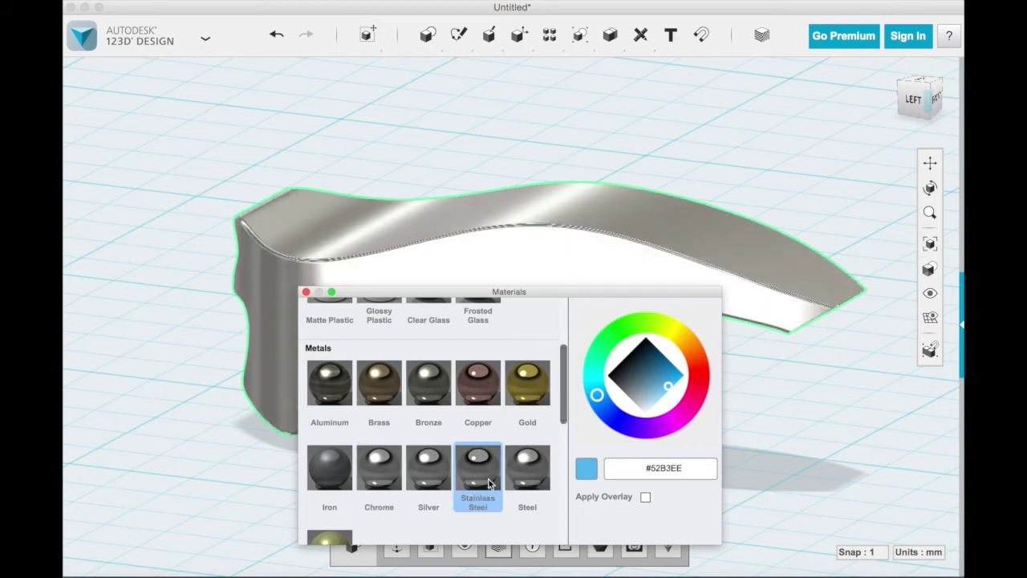
left_click(645, 496)
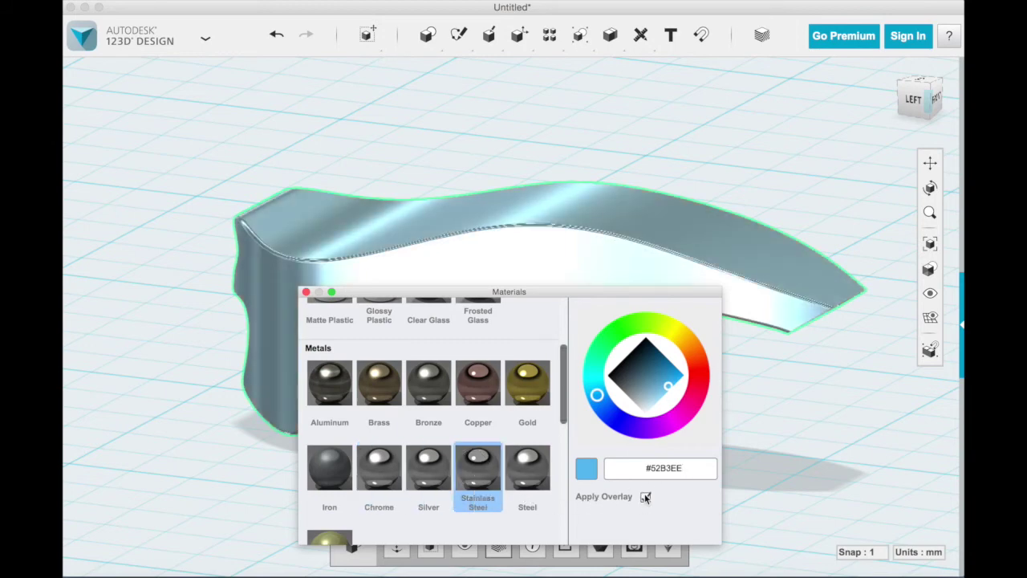
left_click(744, 417)
right_click_drag(745, 417, 824, 409)
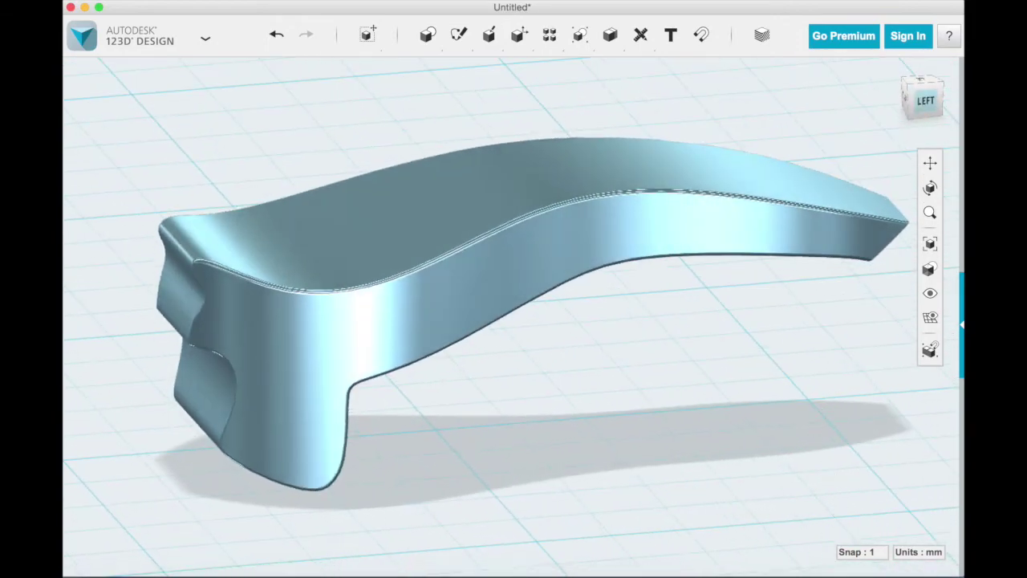